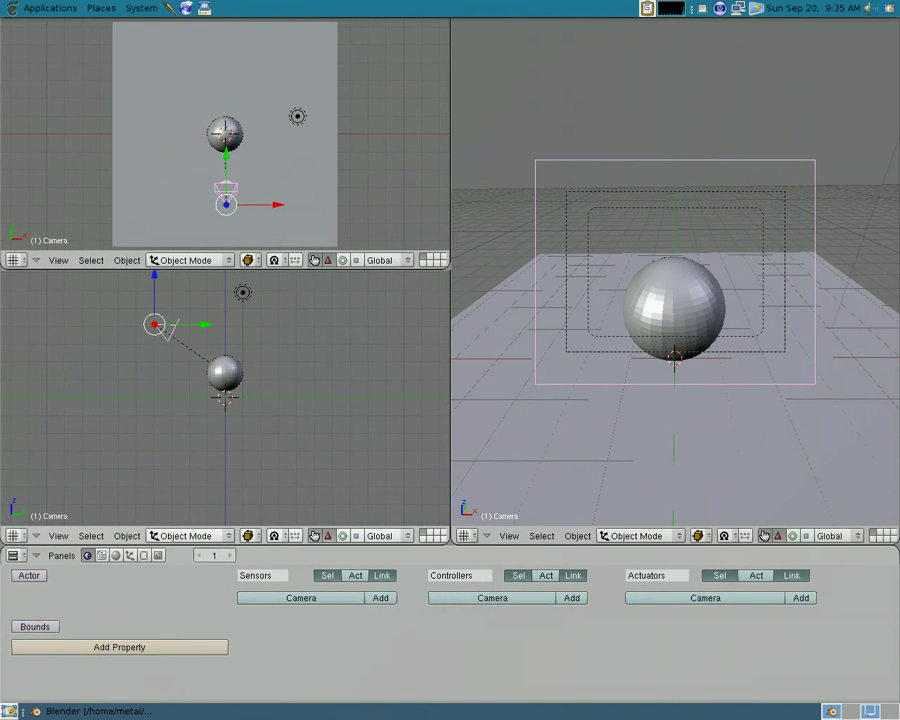
Briefly test-run the game to check the current scene
right_click(862, 594)
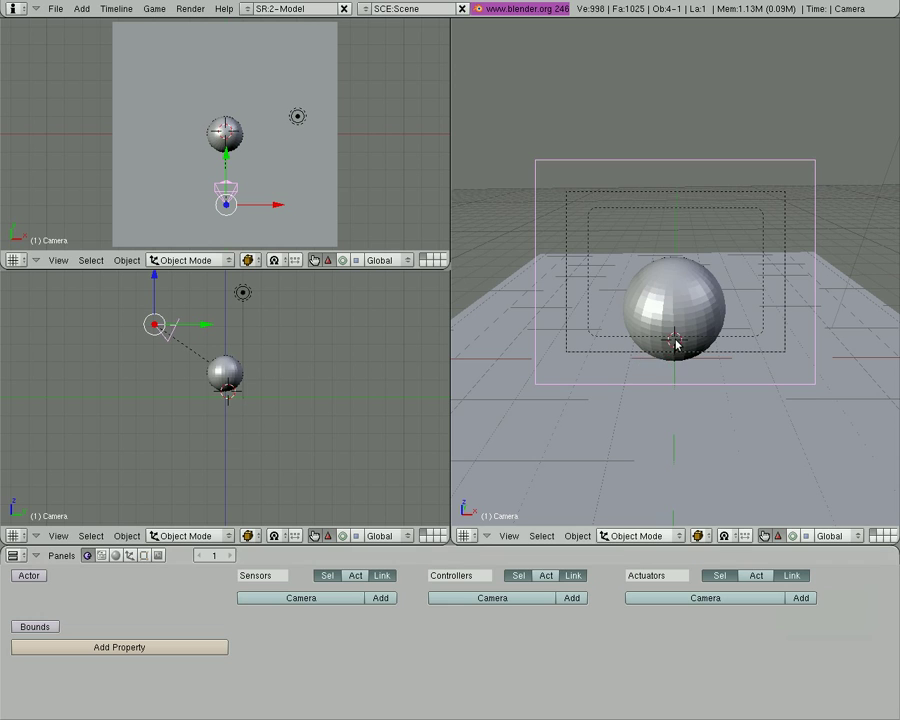
key(p)
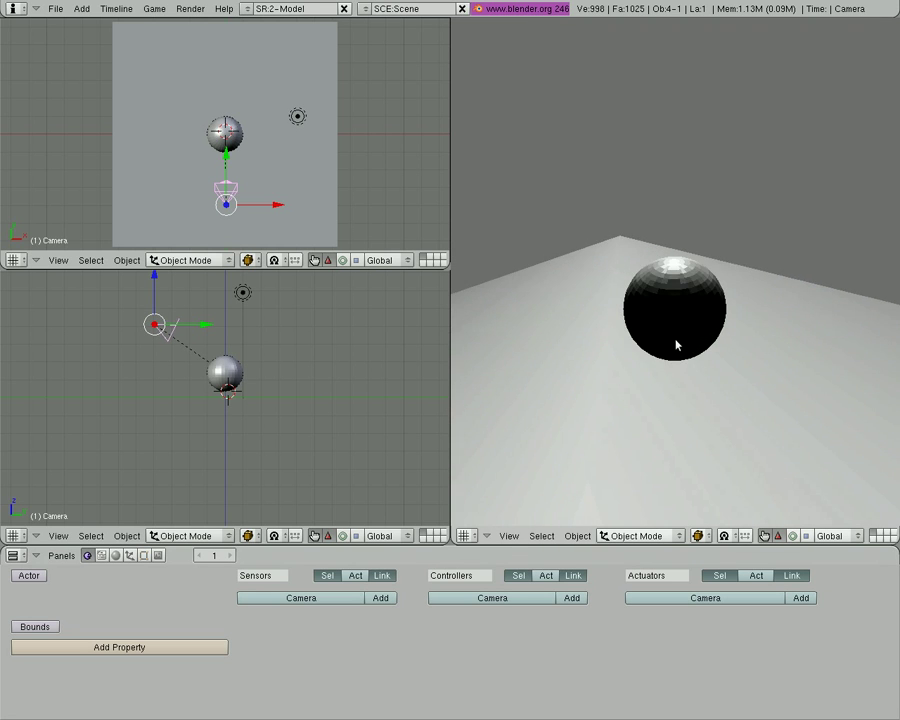
key(Escape)
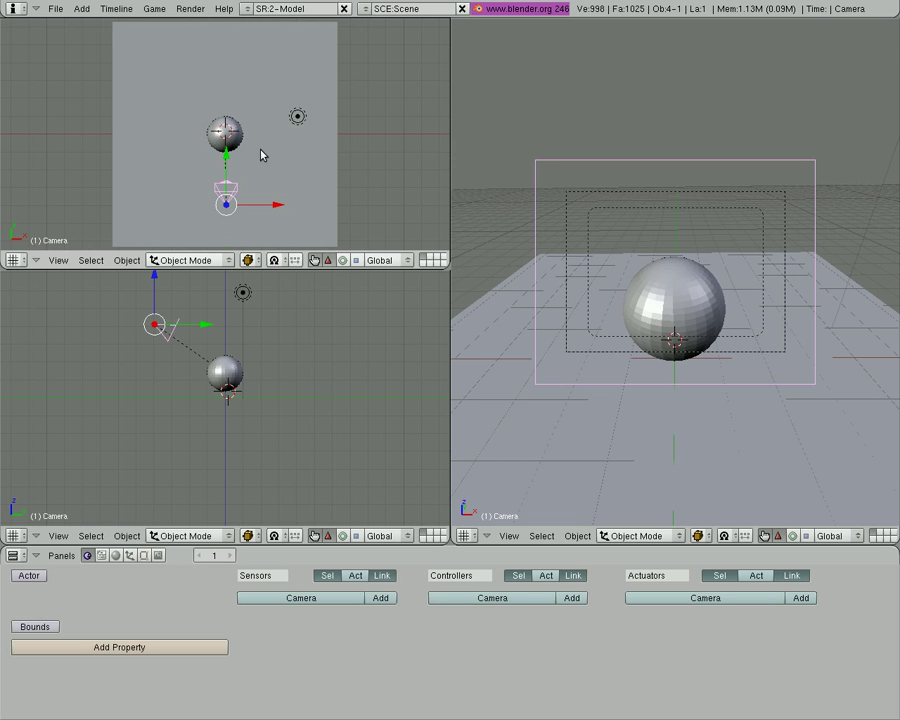
Append the tommy_gun object from weapons/tommy_gun.blend via Shift+F1
key(shift+F1)
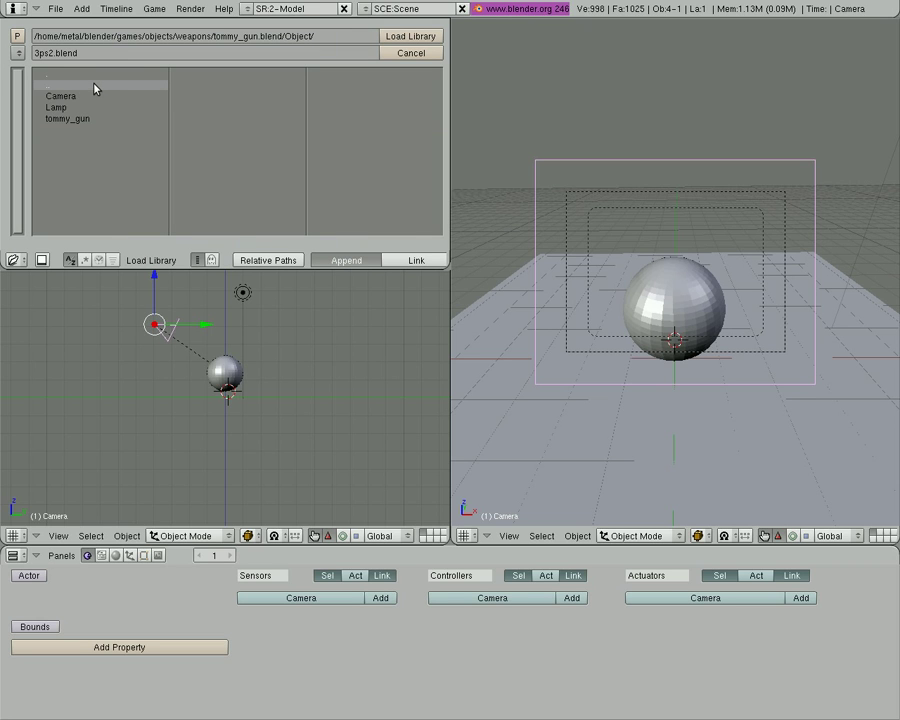
double_click(95, 89)
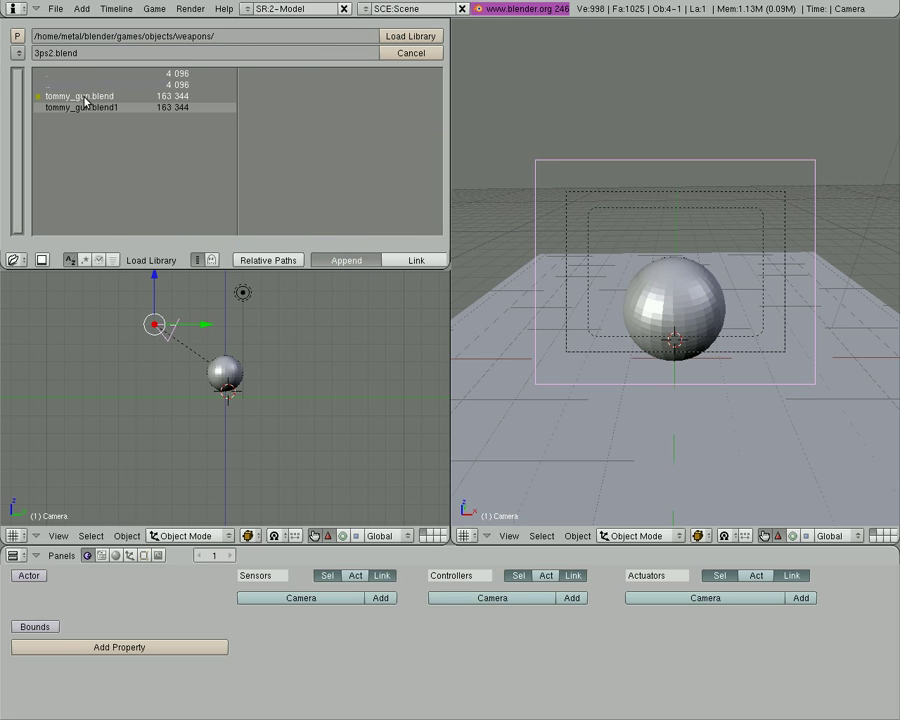
click(80, 97)
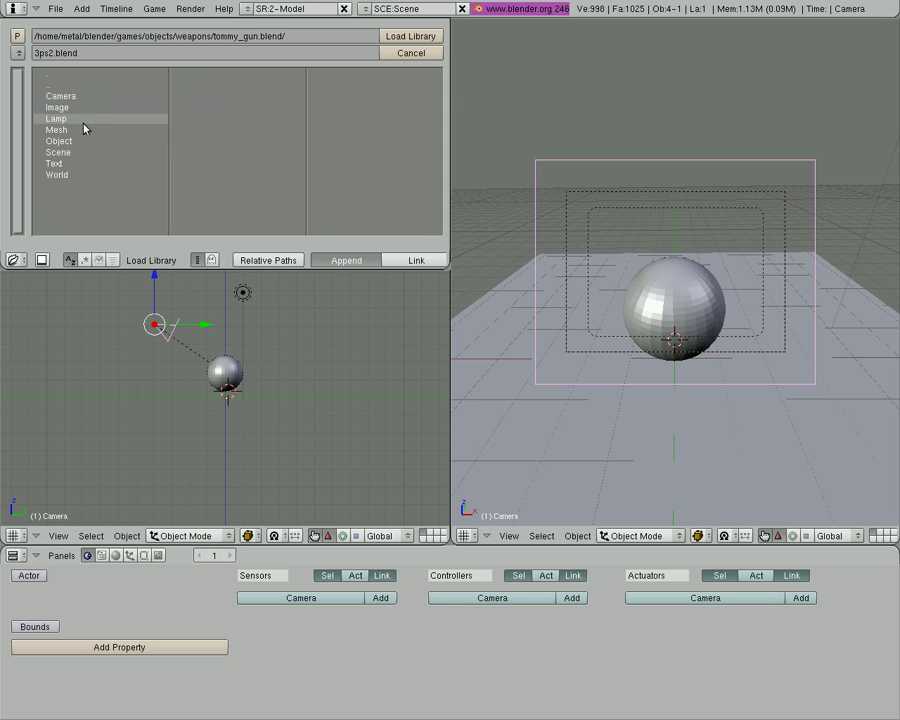
click(80, 142)
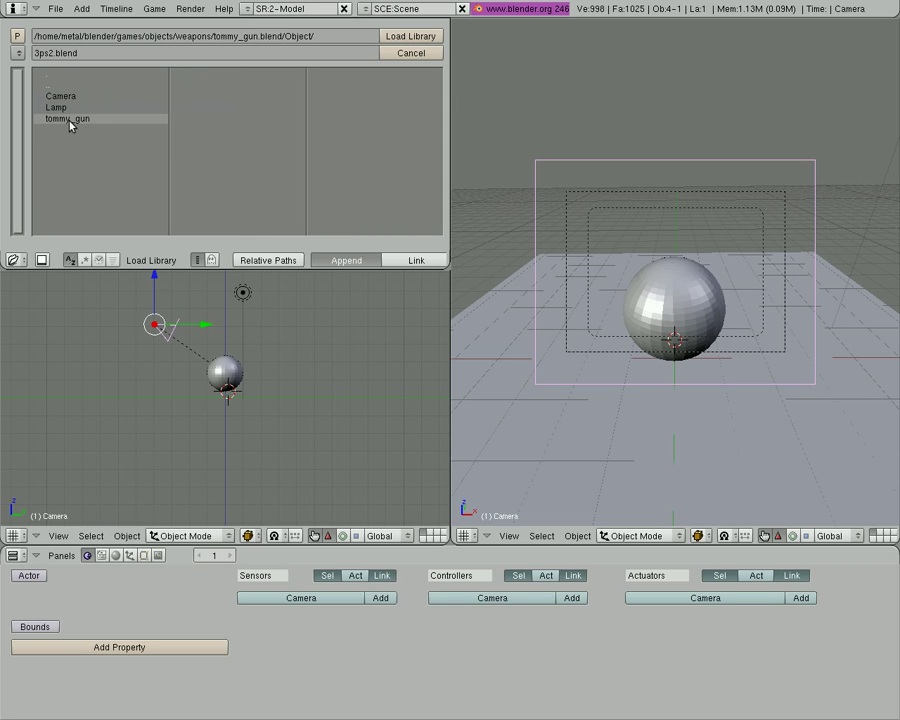
click(68, 119)
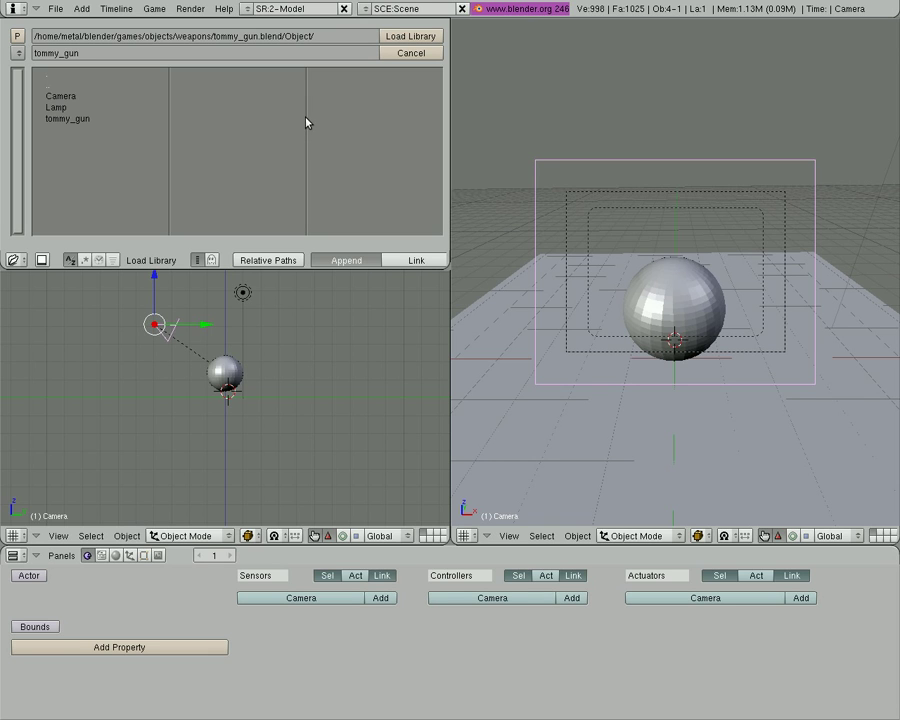
click(409, 37)
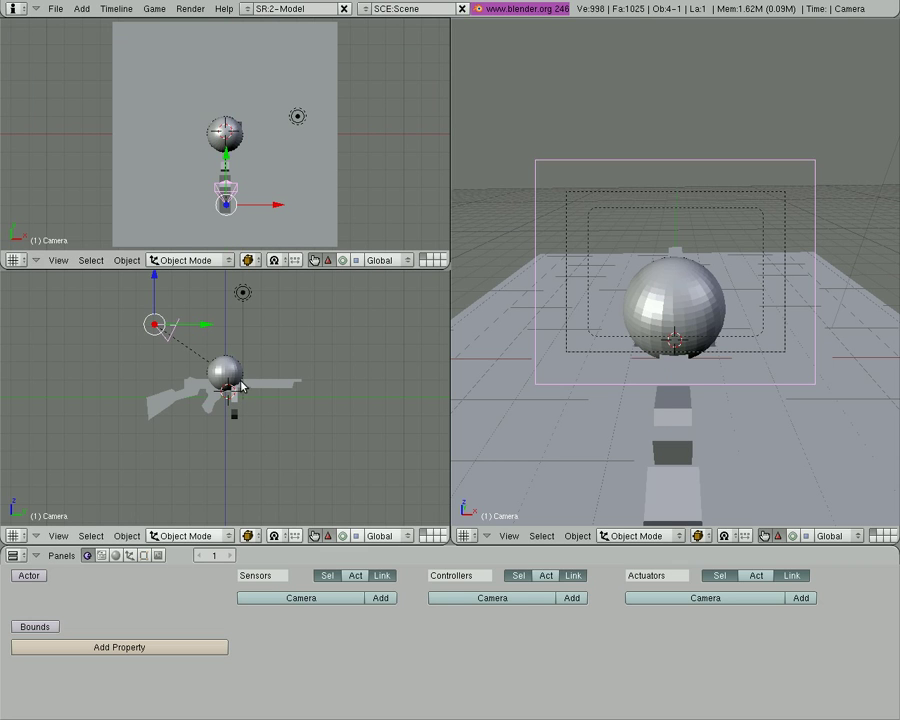
Scale the tommy_gun down and move it against the sphere's side
right_click(273, 388)
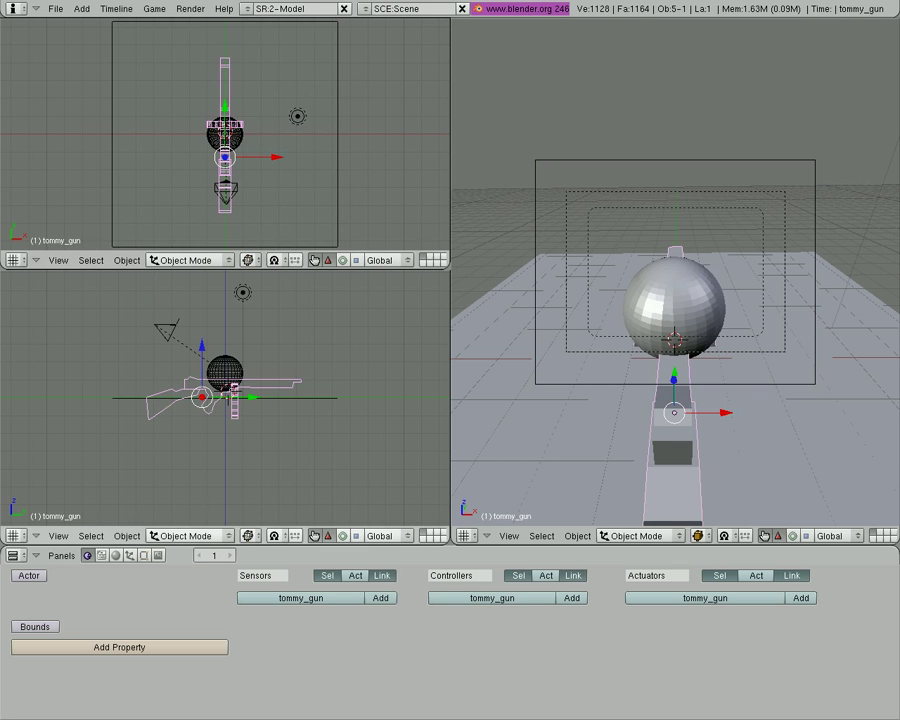
key(s)
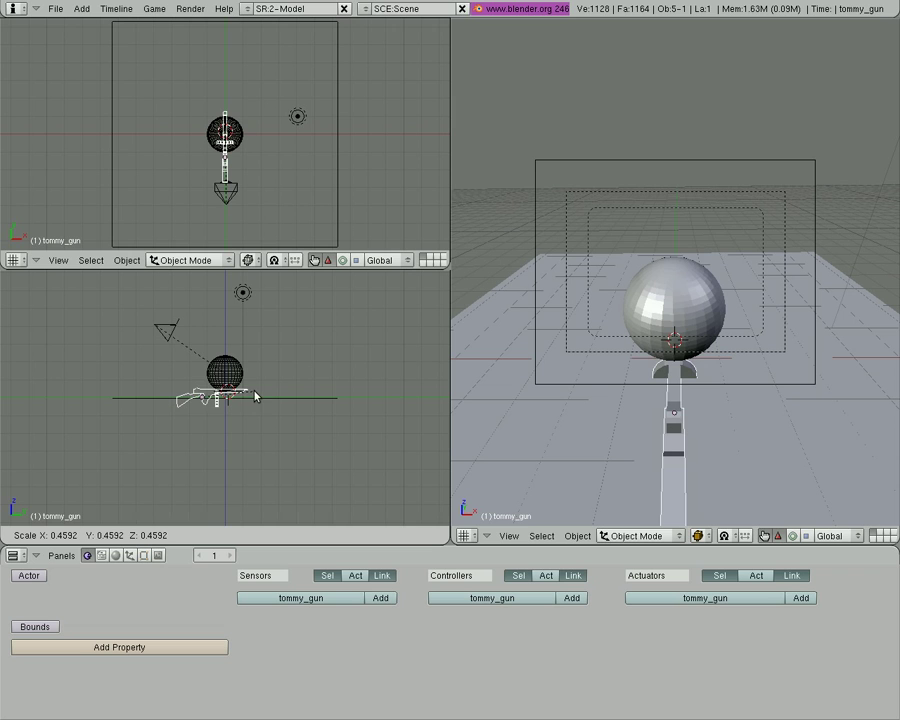
click(246, 413)
key(g)
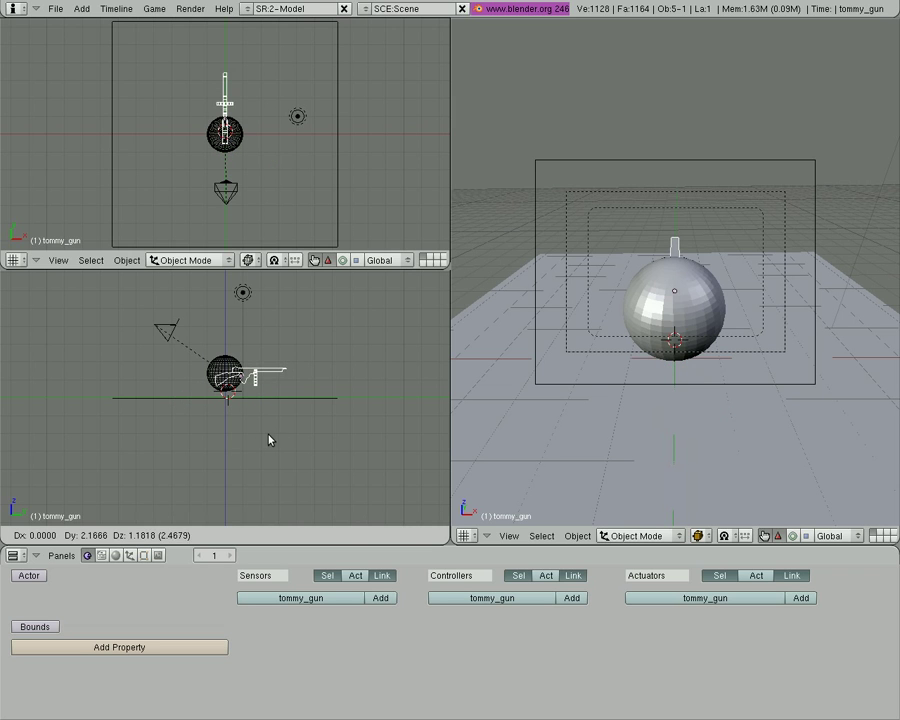
click(268, 438)
key(g)
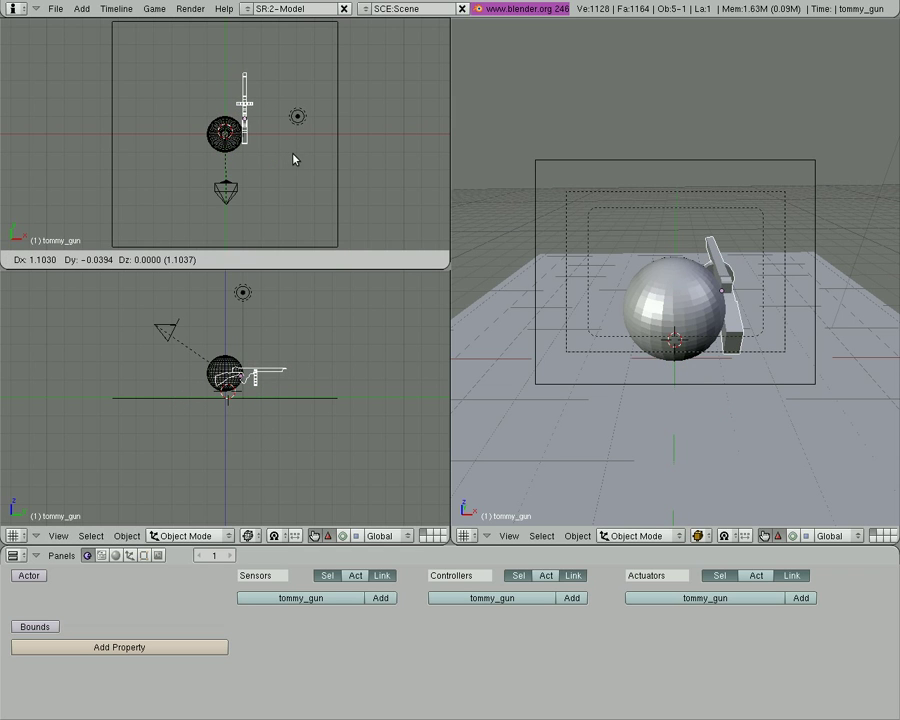
click(293, 159)
Make the tommy_gun a dynamic game actor
click(38, 576)
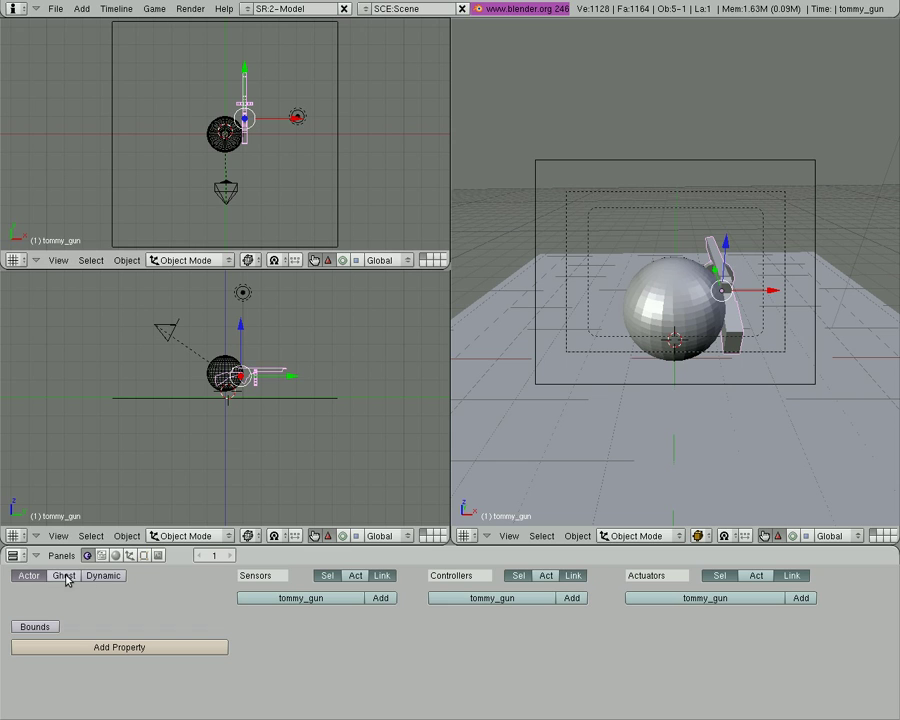
click(103, 576)
shift+right_click(224, 368)
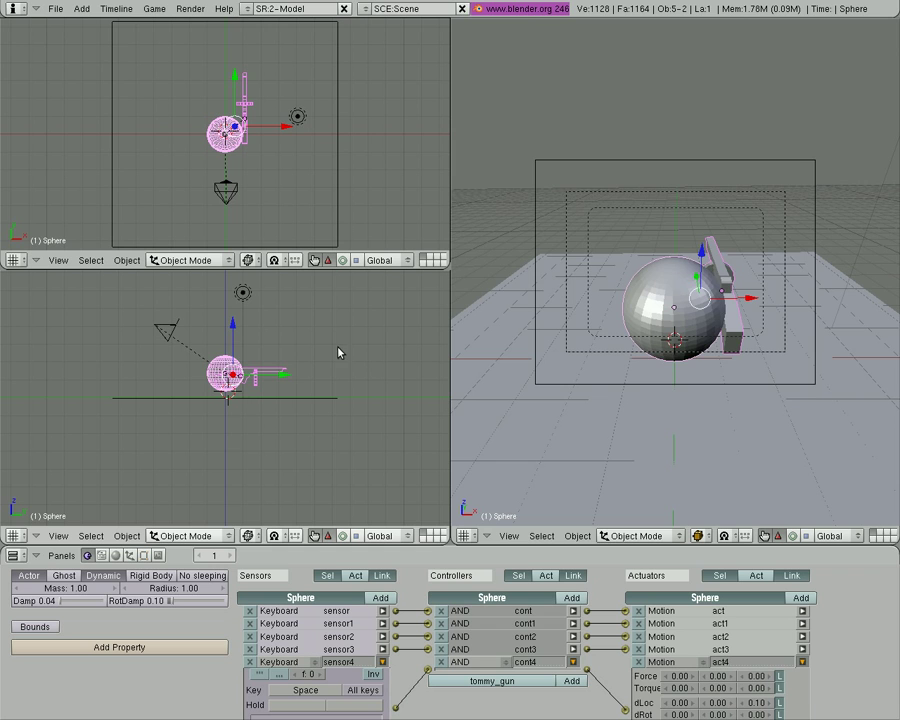
Test-run the game, turning the player left, then stop
key(p)
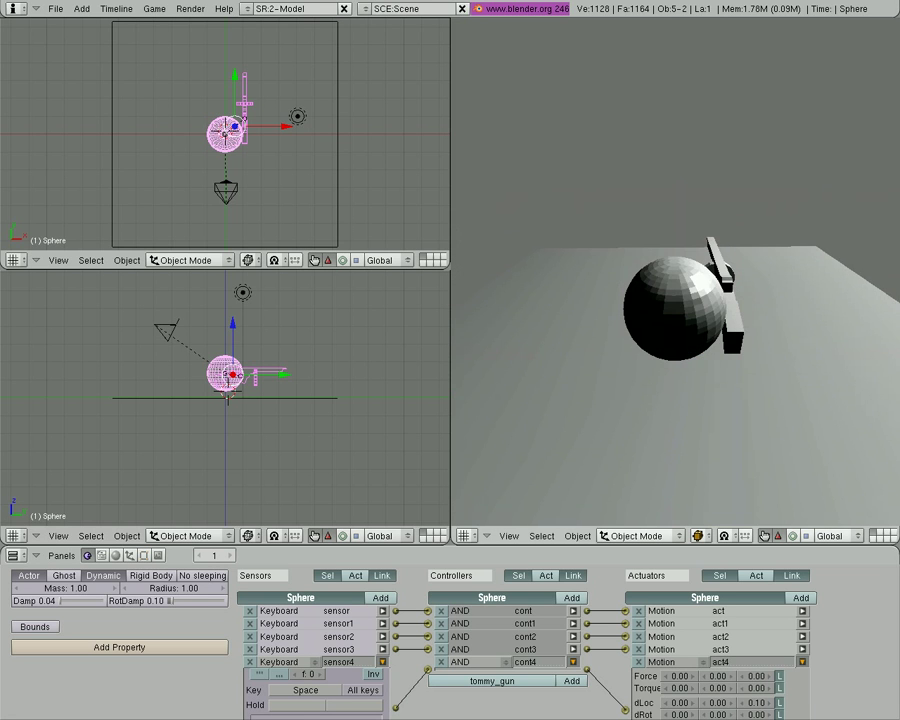
key(Left)
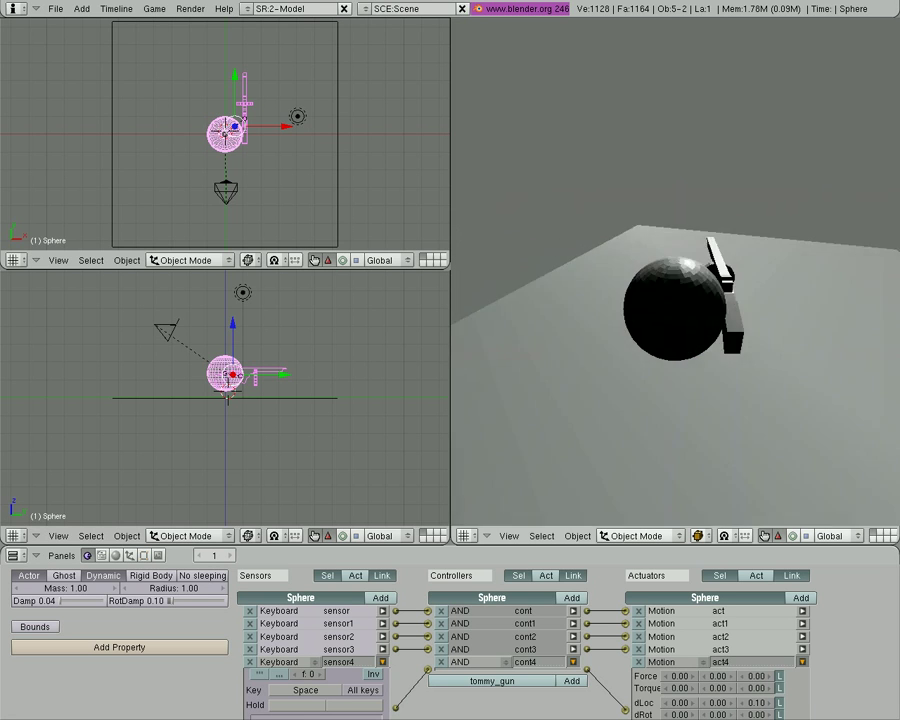
key(Escape)
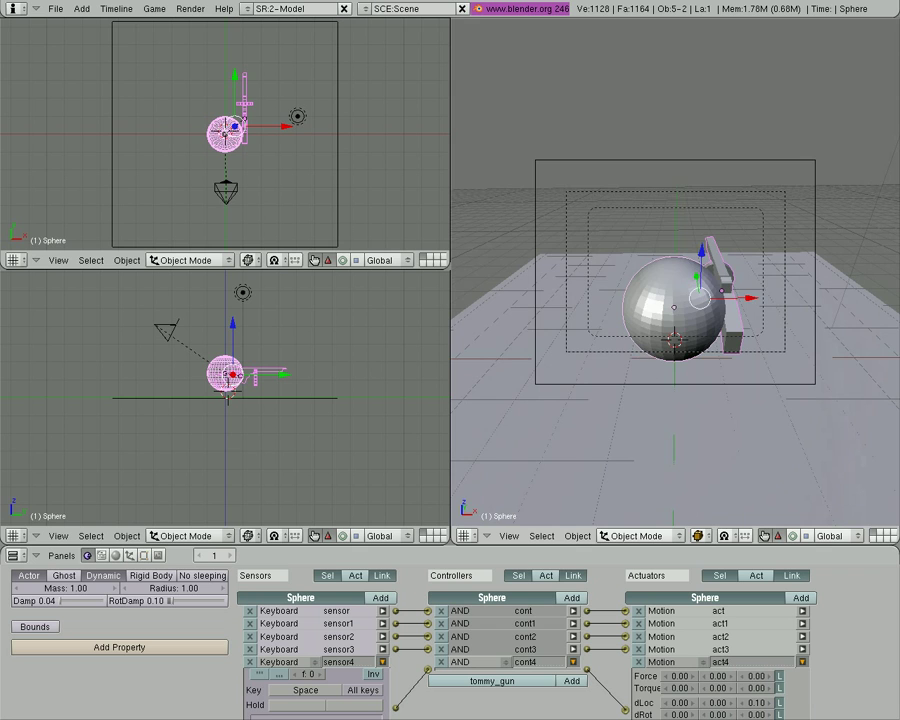
Set the viewport draw type to Textured, retest, and return to camera view
click(698, 536)
click(690, 462)
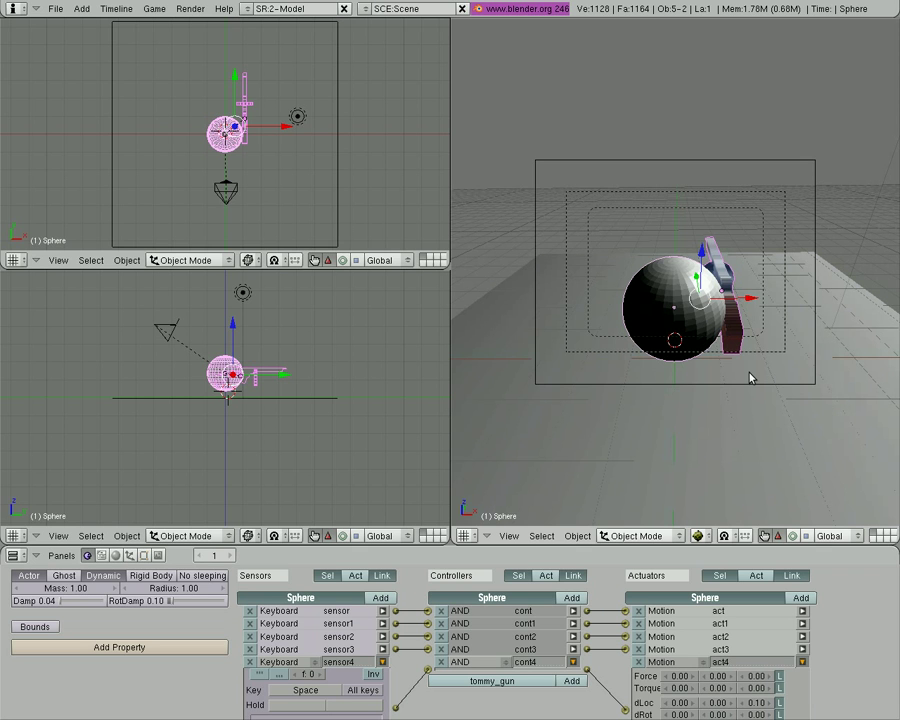
key(p)
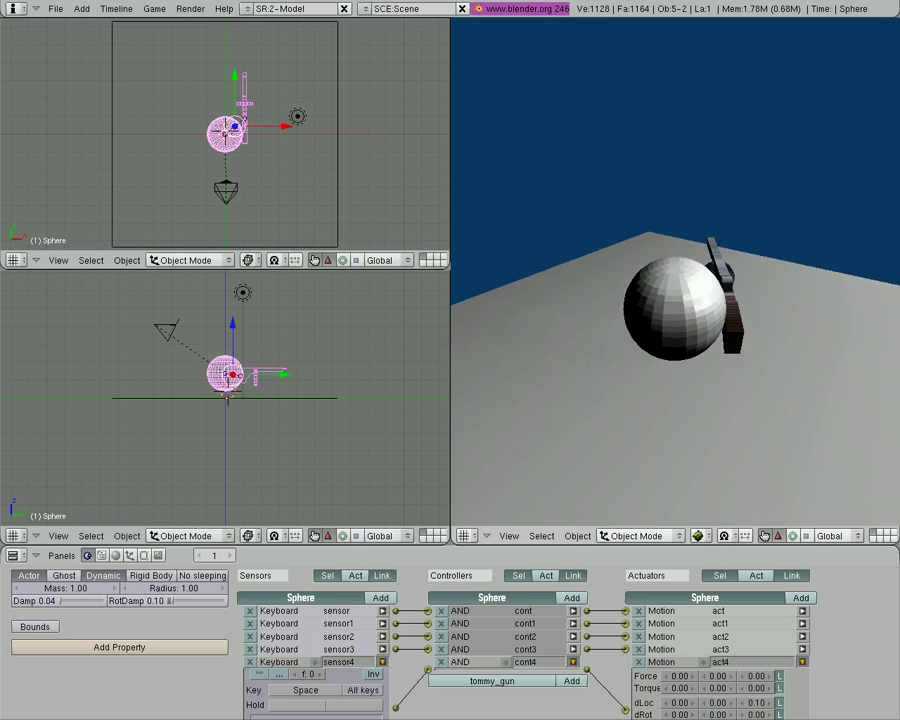
key(Escape)
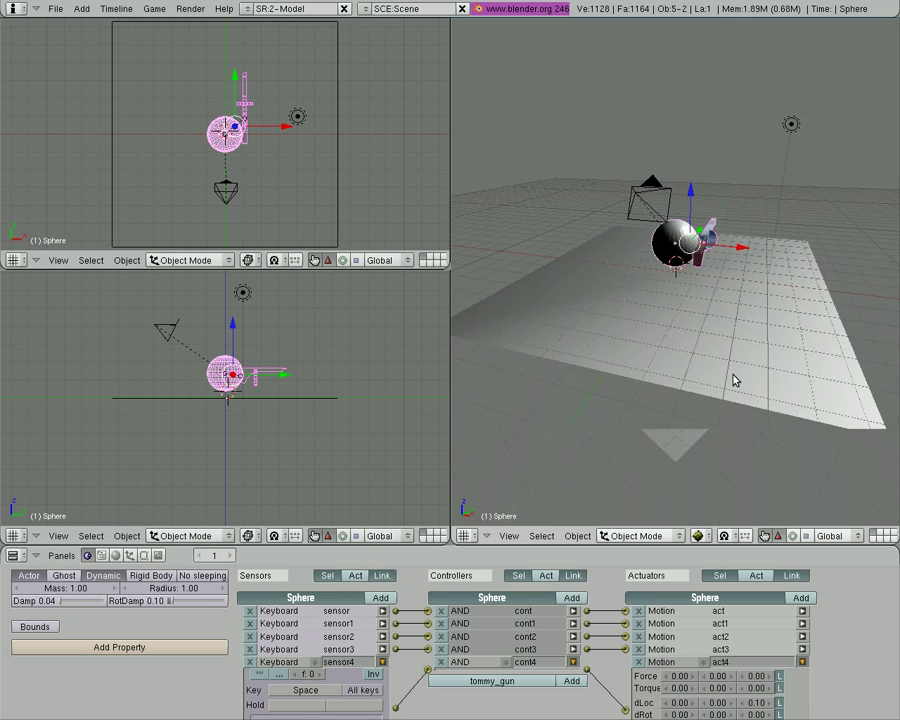
mouse_move(735, 377)
middle_down()
mouse_move(674, 361)
mouse_move(728, 293)
mouse_move(685, 258)
mouse_move(748, 295)
mouse_move(697, 264)
middle_up()
key(KP_0)
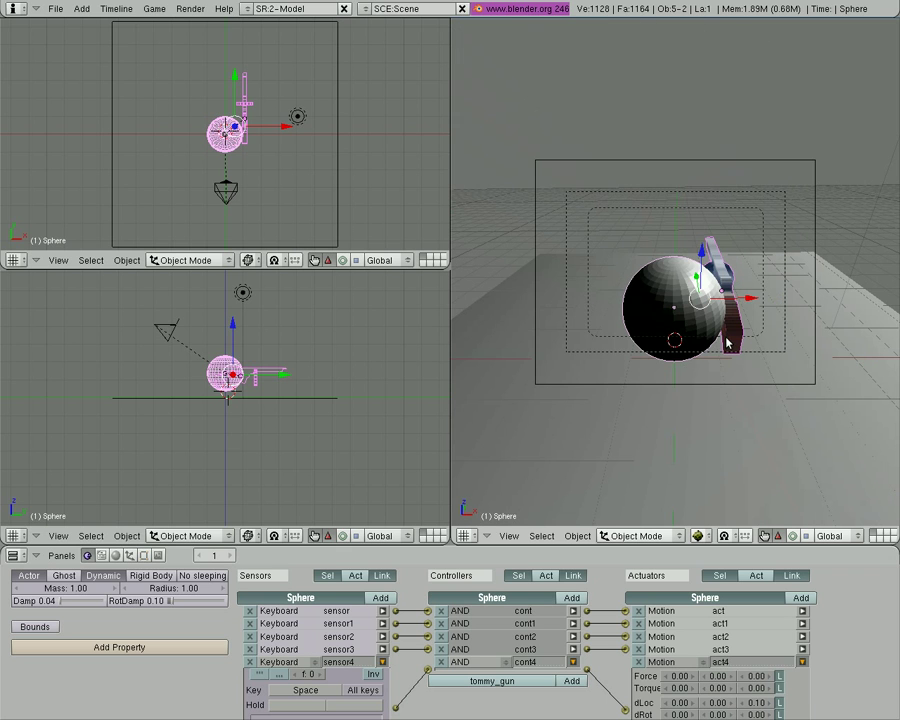
Add an empty and place it at the gun's muzzle end in top view
right_click(718, 262)
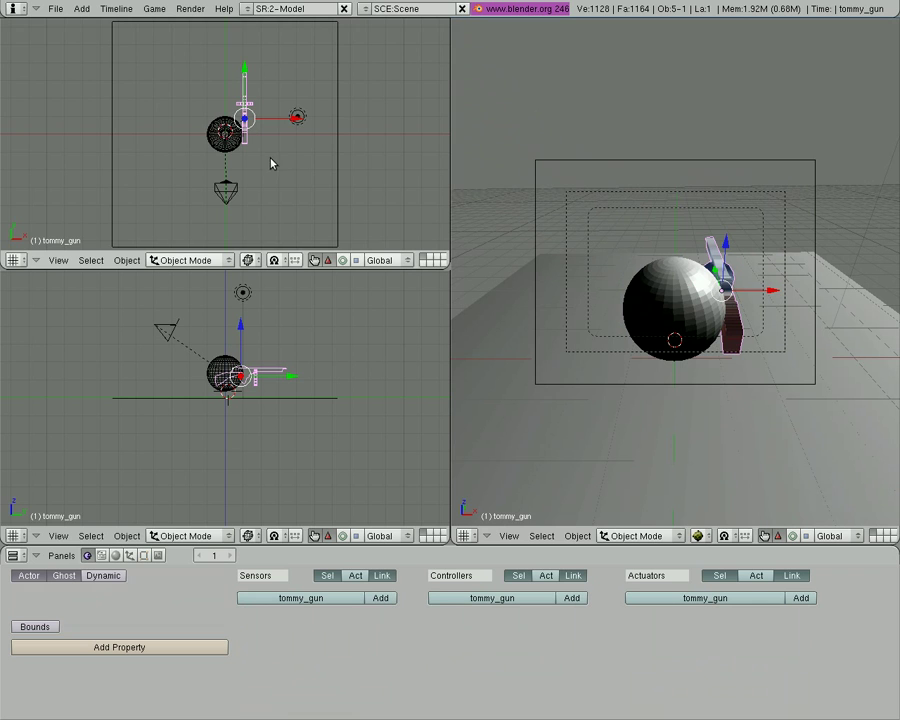
scroll(268, 168, up, 2)
scroll(266, 169, up, 2)
key(space)
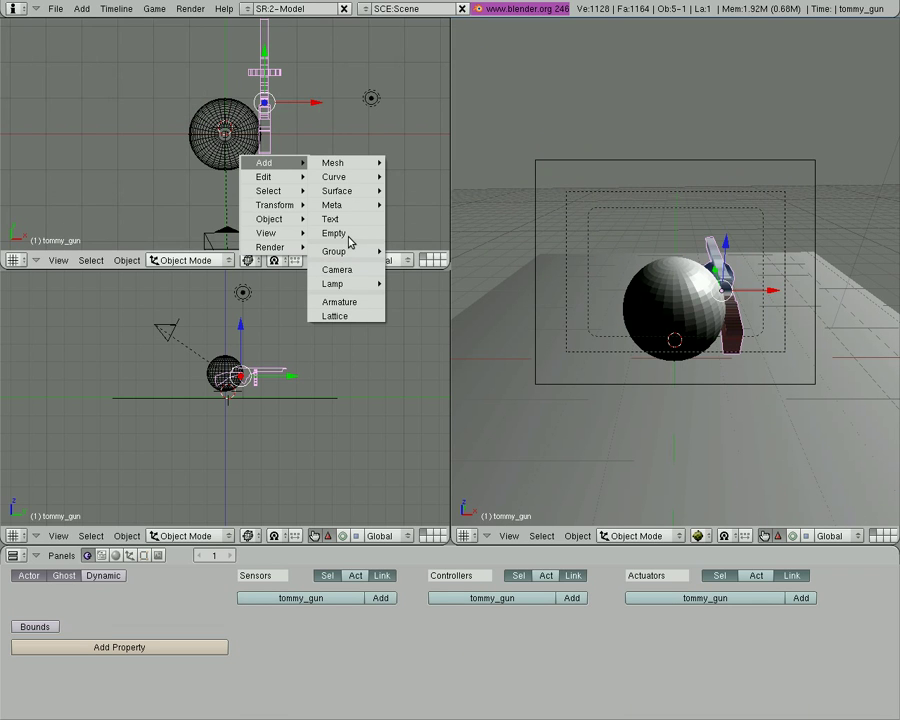
click(347, 240)
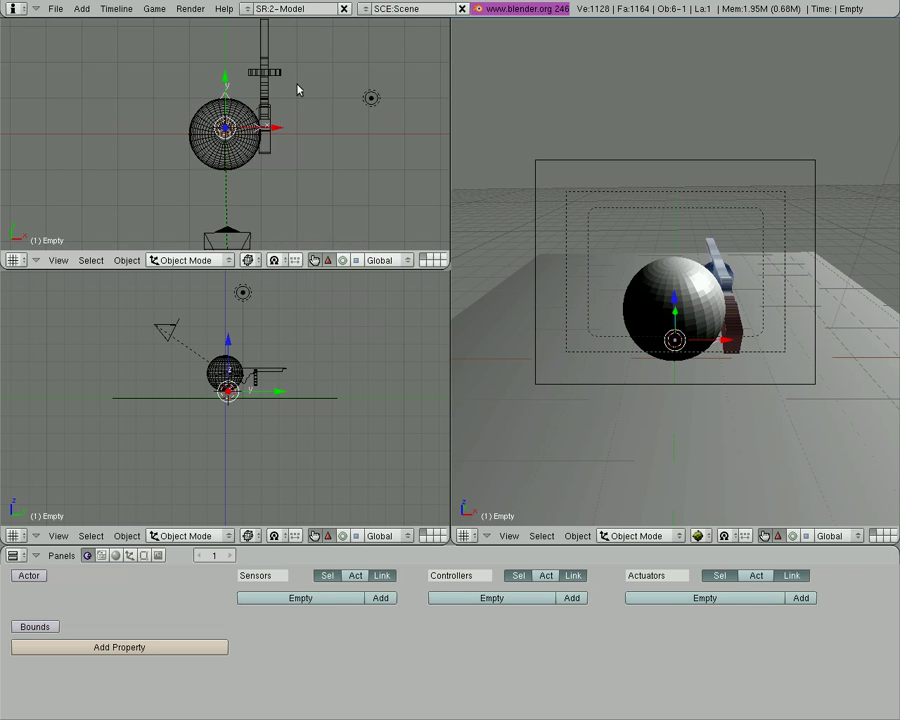
scroll(300, 88, up, 1)
shift+middle_drag(300, 88, 252, 190)
key(g)
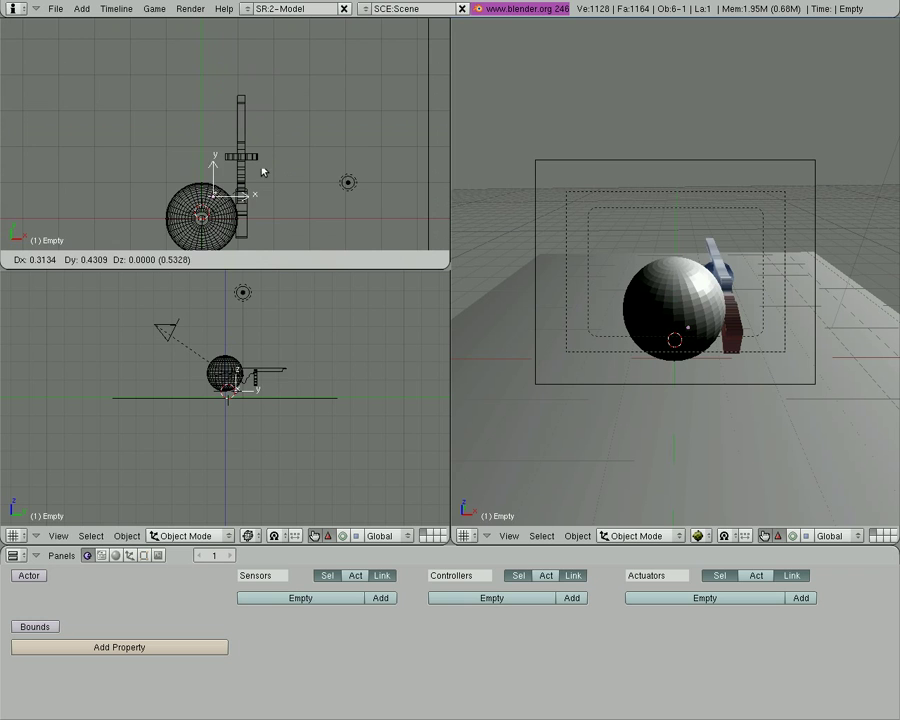
click(288, 68)
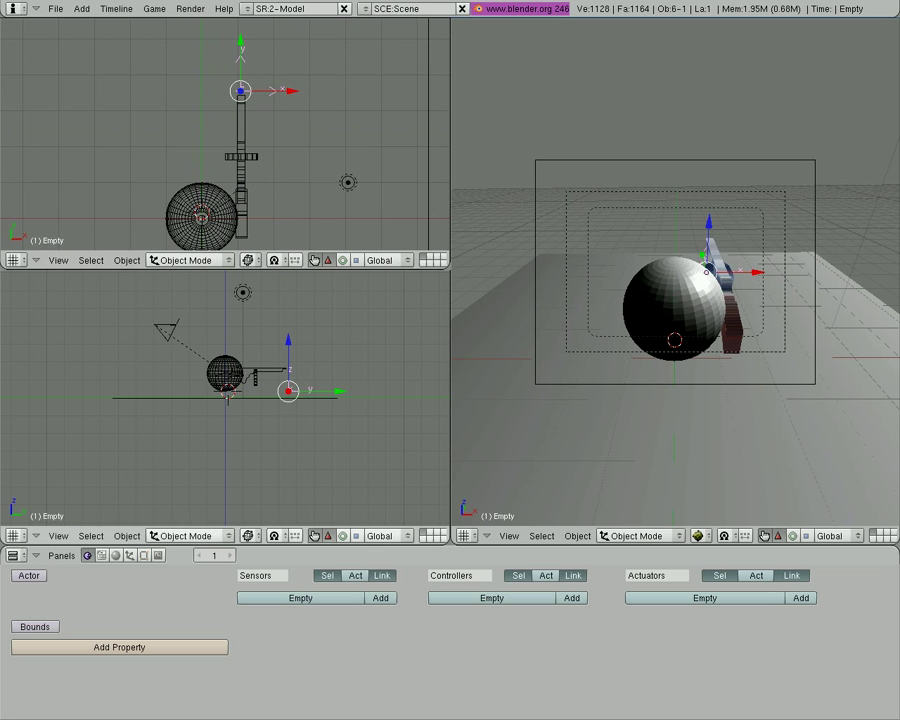
Raise the empty to the barrel's height in side view
scroll(310, 388, up, 2)
scroll(377, 377, up, 3)
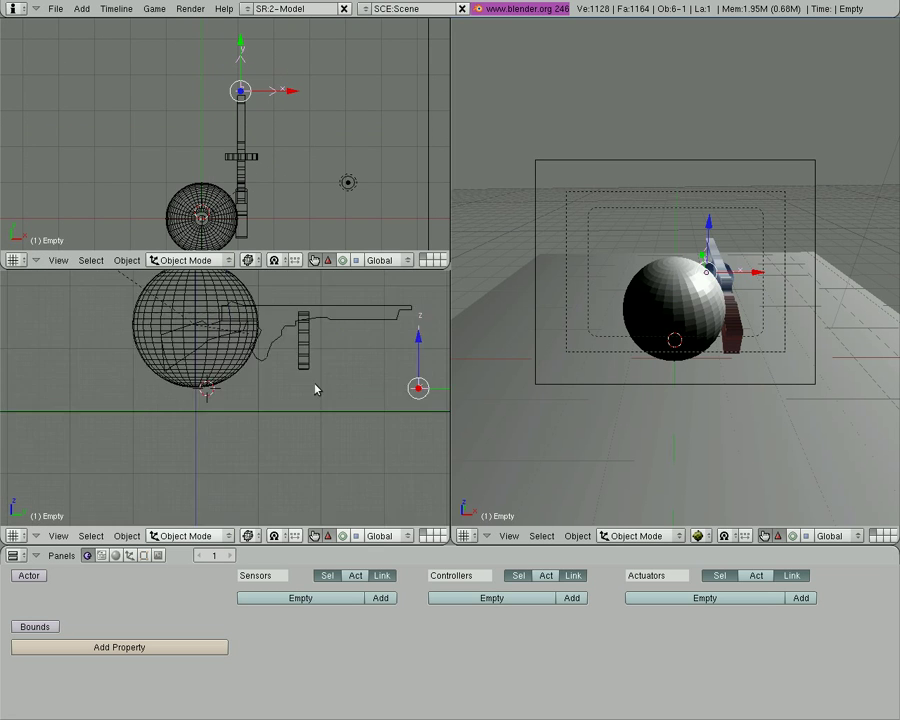
shift+middle_drag(377, 369, 314, 451)
key(g)
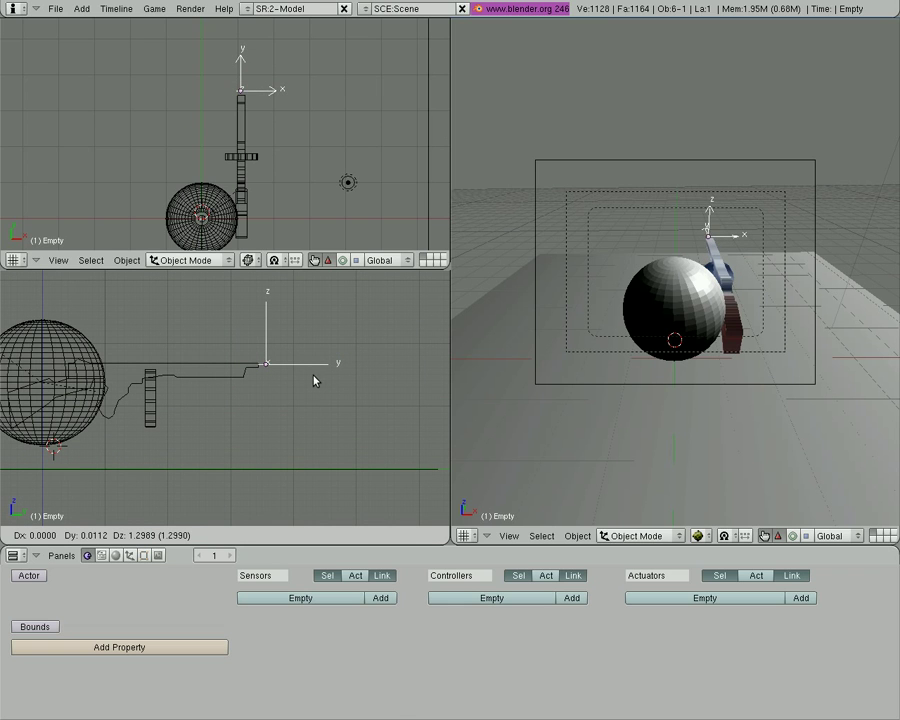
click(314, 380)
Parent the empty to the player sphere and briefly test the game
shift+right_click(52, 345)
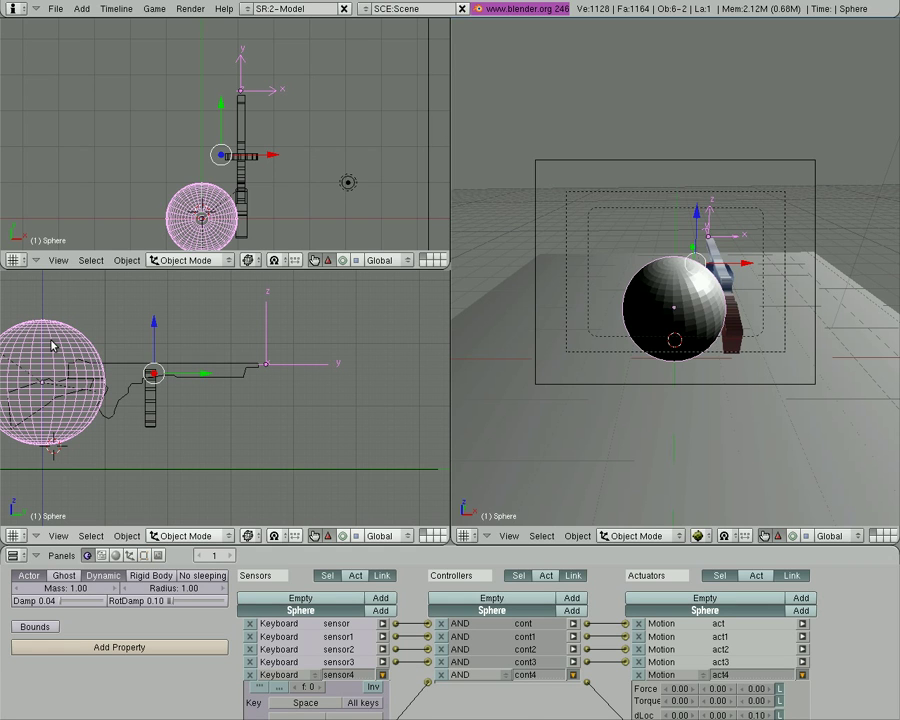
key(ctrl+p)
click(52, 342)
key(p)
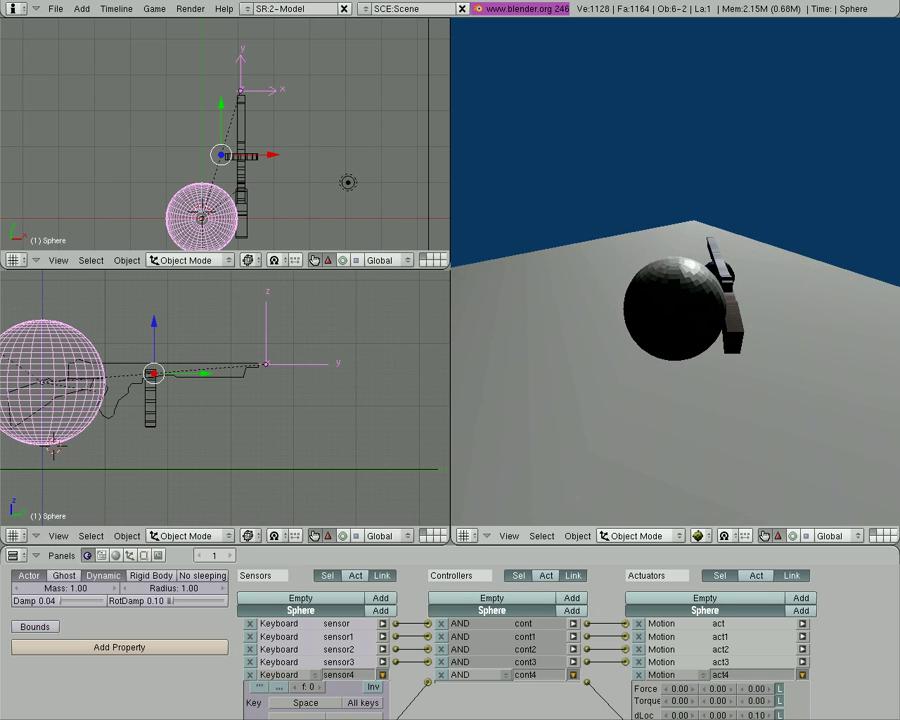
key(Escape)
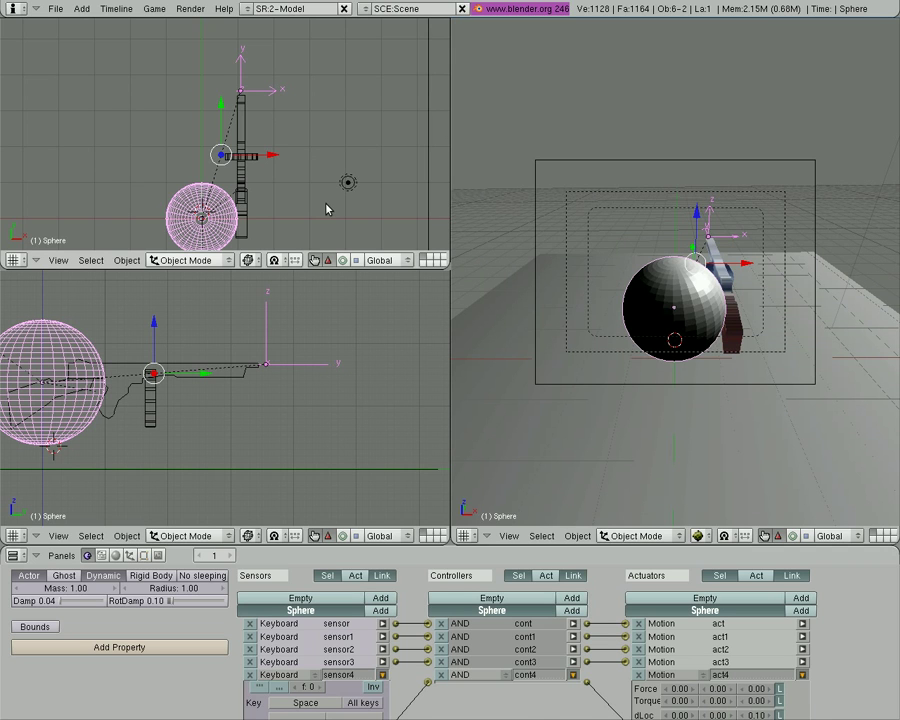
Add a 5-segment UV sphere on layer 2 and scale it to about 0.062
key(2)
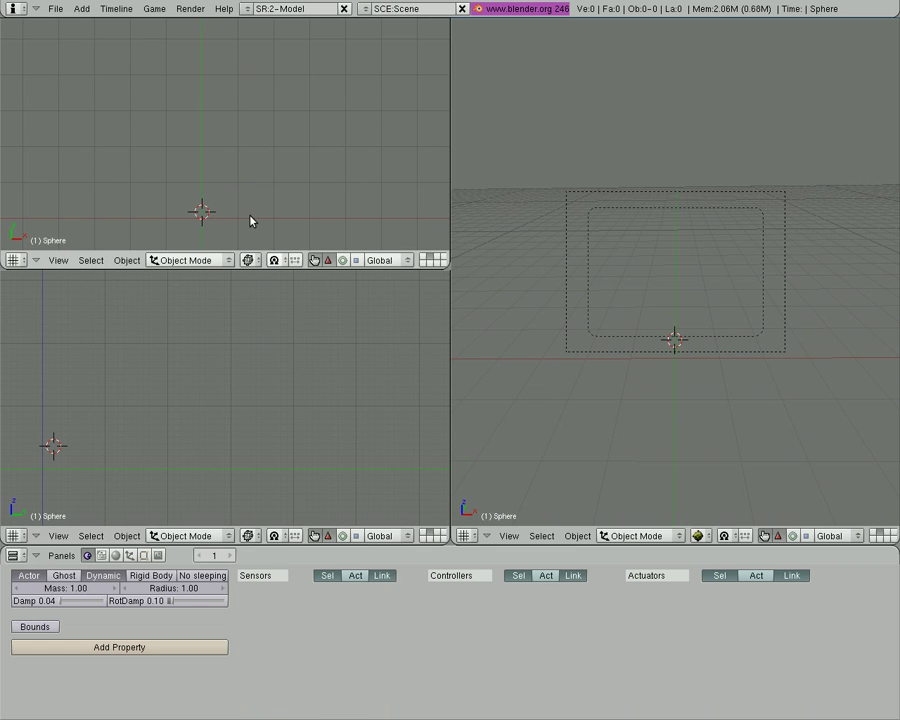
key(space)
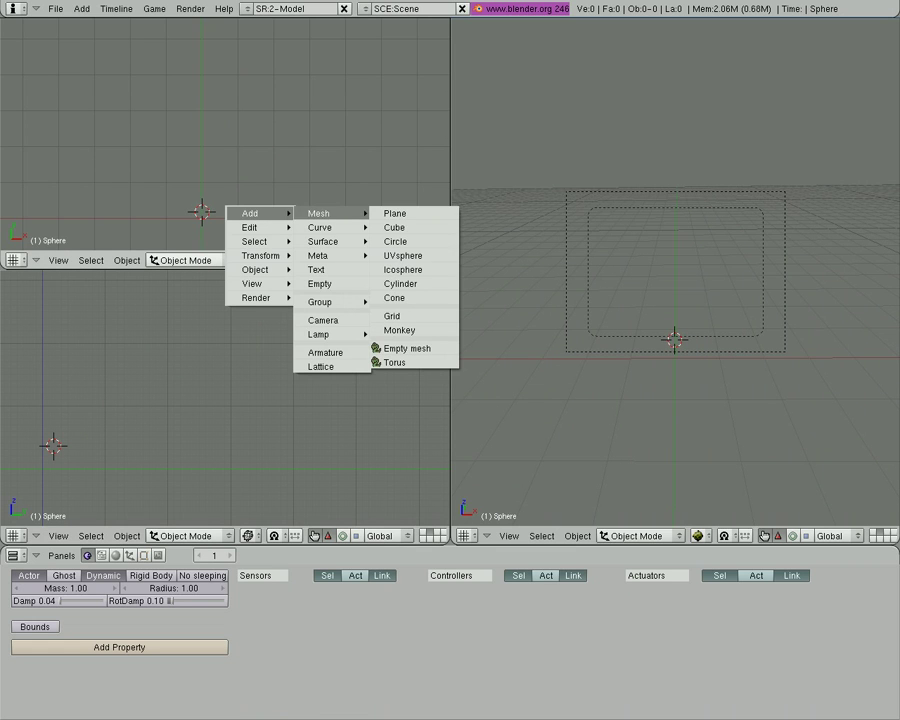
key(Escape)
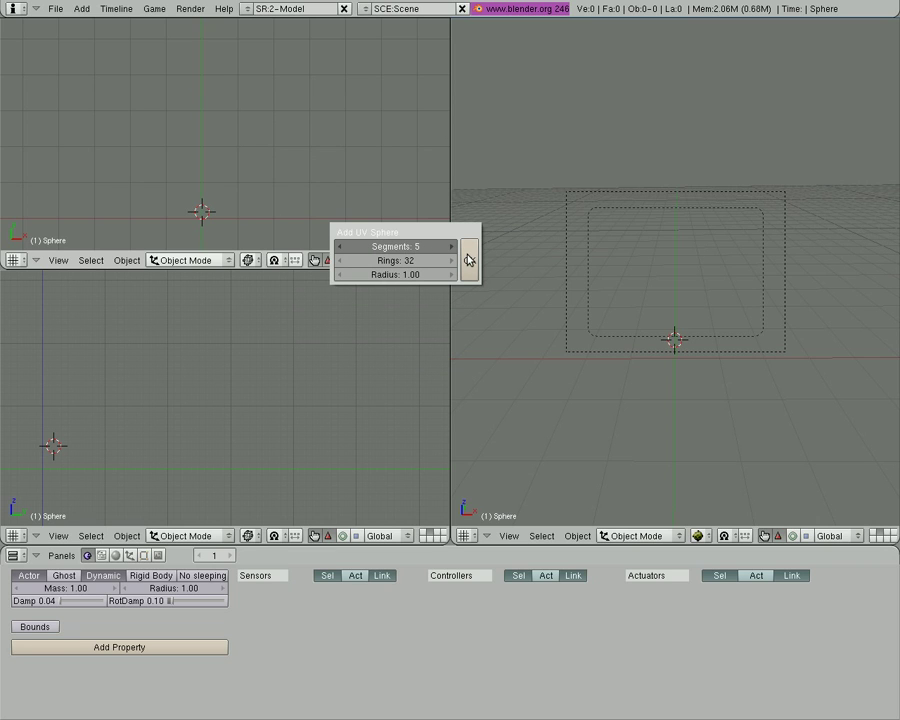
click(469, 260)
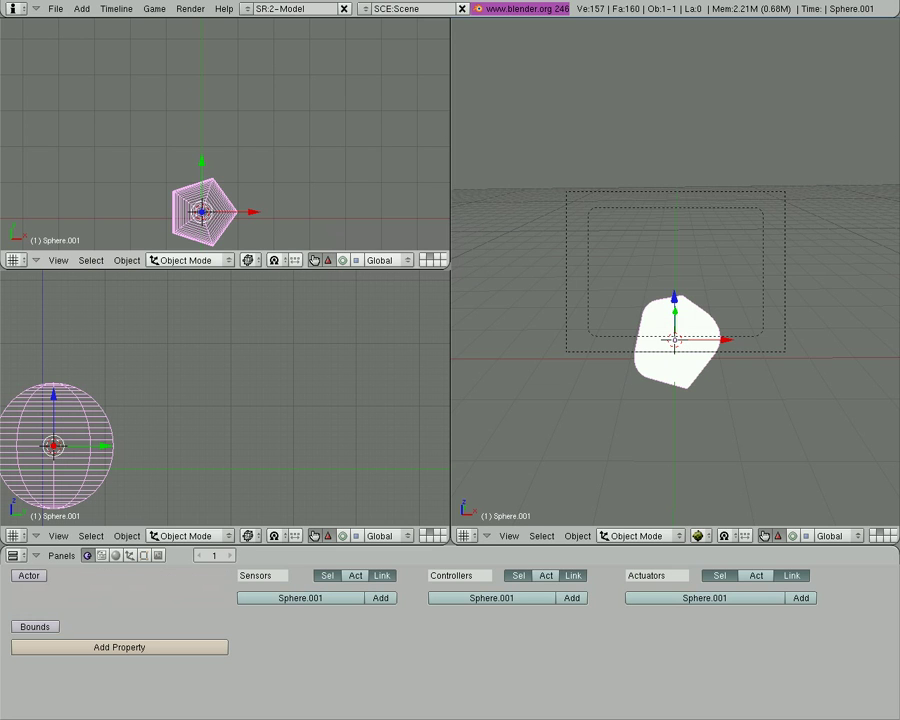
key(s)
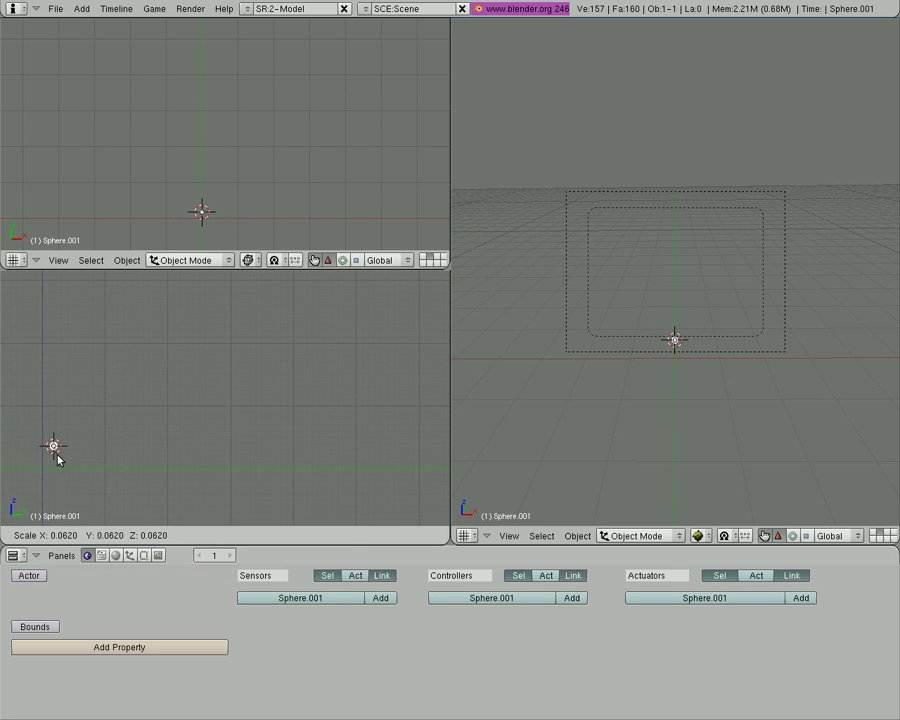
click(57, 459)
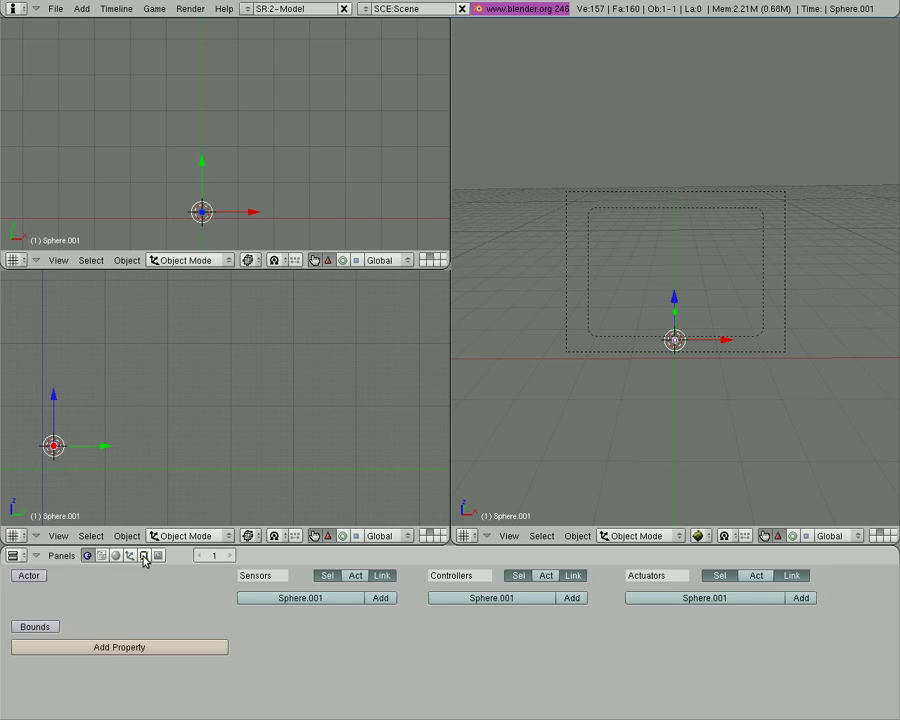
Set the small sphere's OB name to 'bukket' in the Editing buttons
click(143, 556)
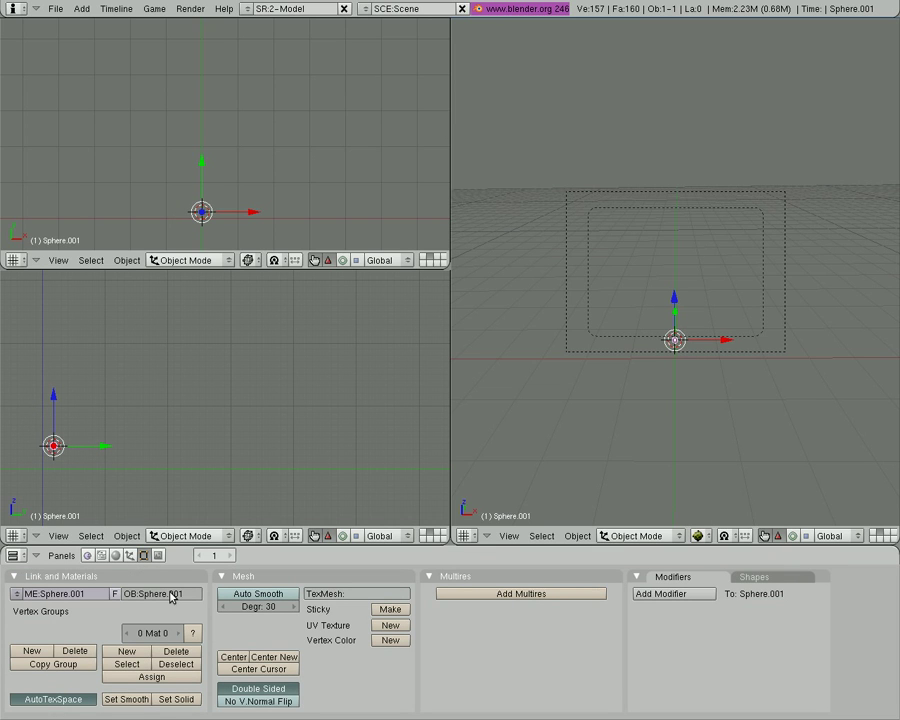
click(171, 597)
text(bukke)
text(t)
key(Return)
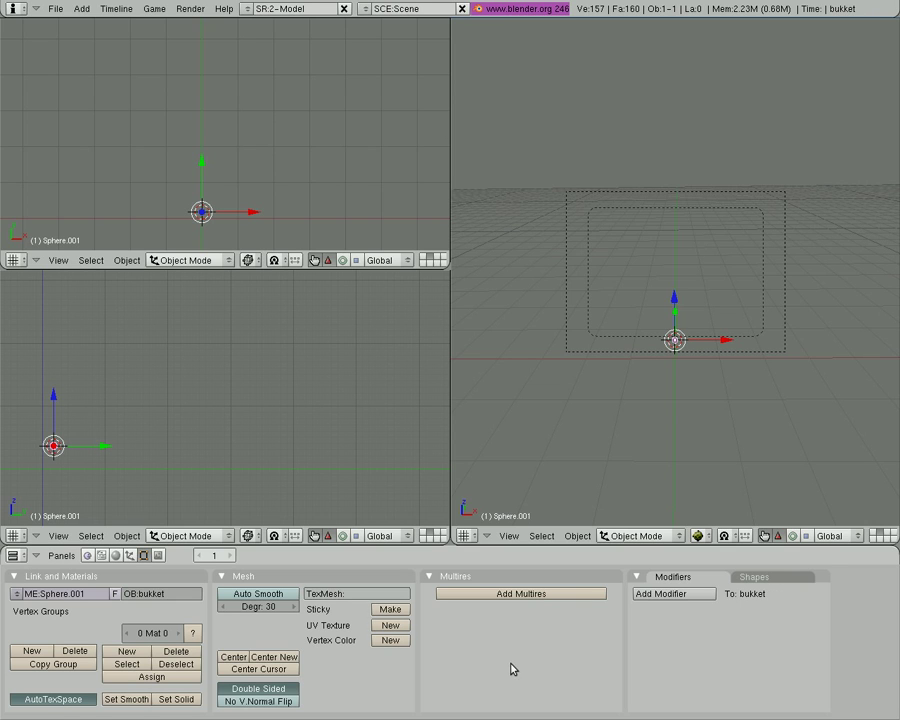
click(88, 556)
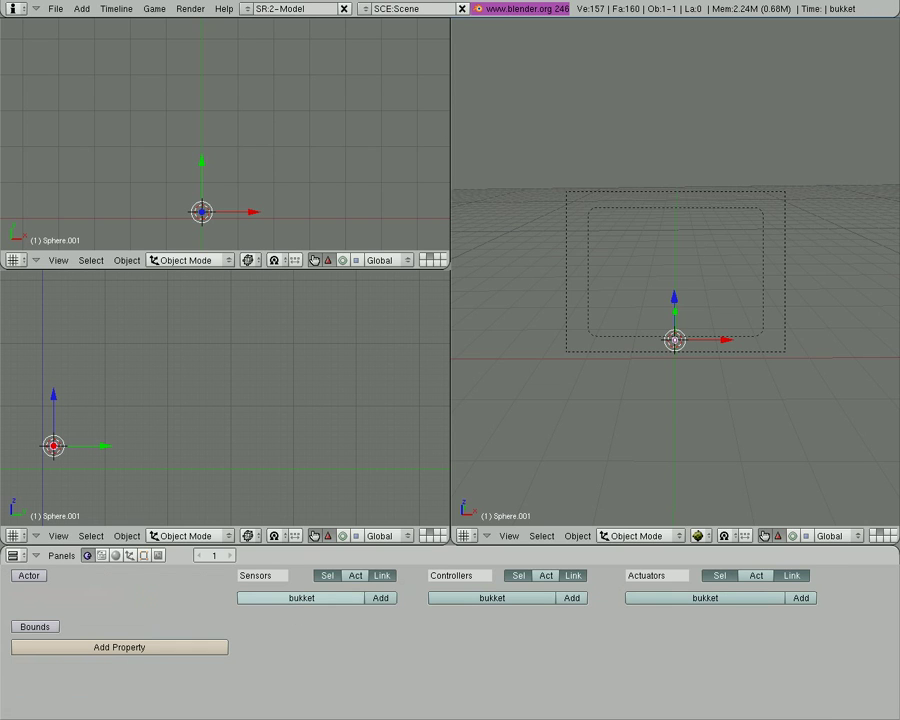
Make bukket an actor with Always sensor, AND controller and Motion actuator dLoc Y 0.50
click(30, 575)
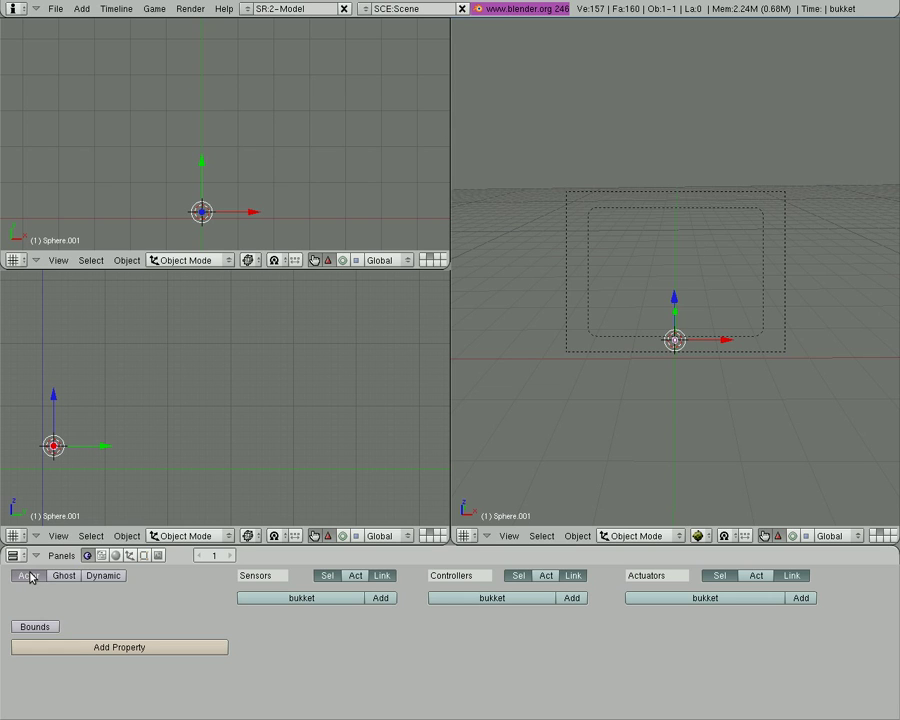
click(380, 598)
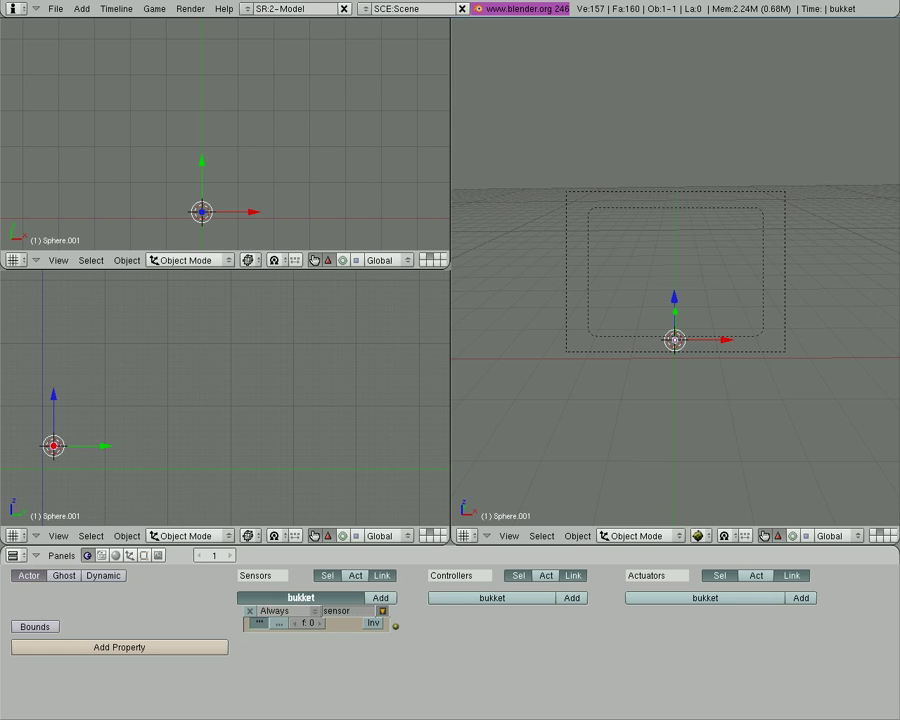
click(572, 598)
click(800, 598)
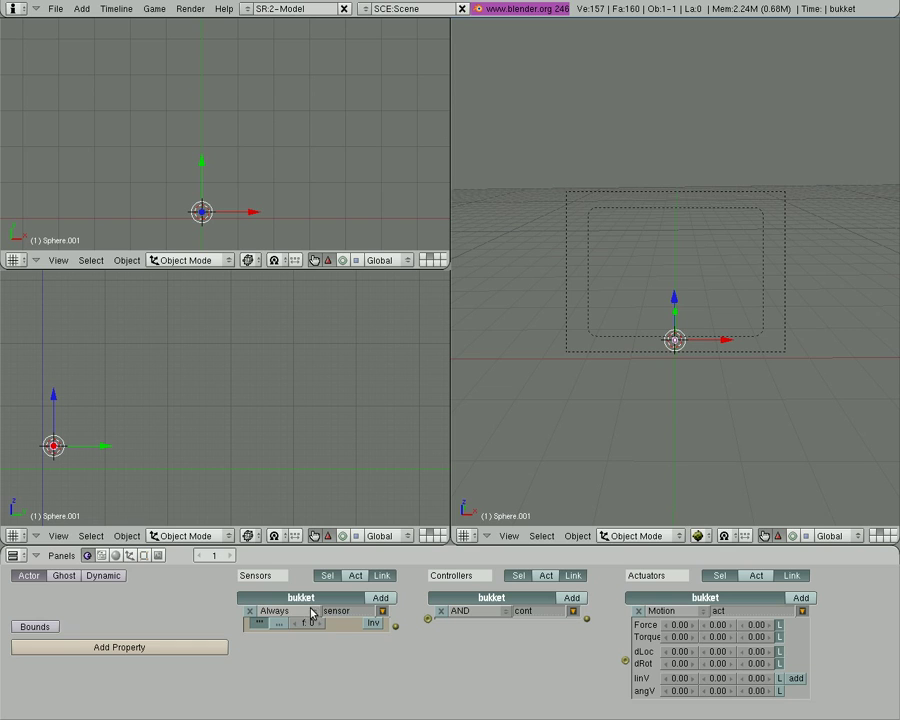
click(724, 656)
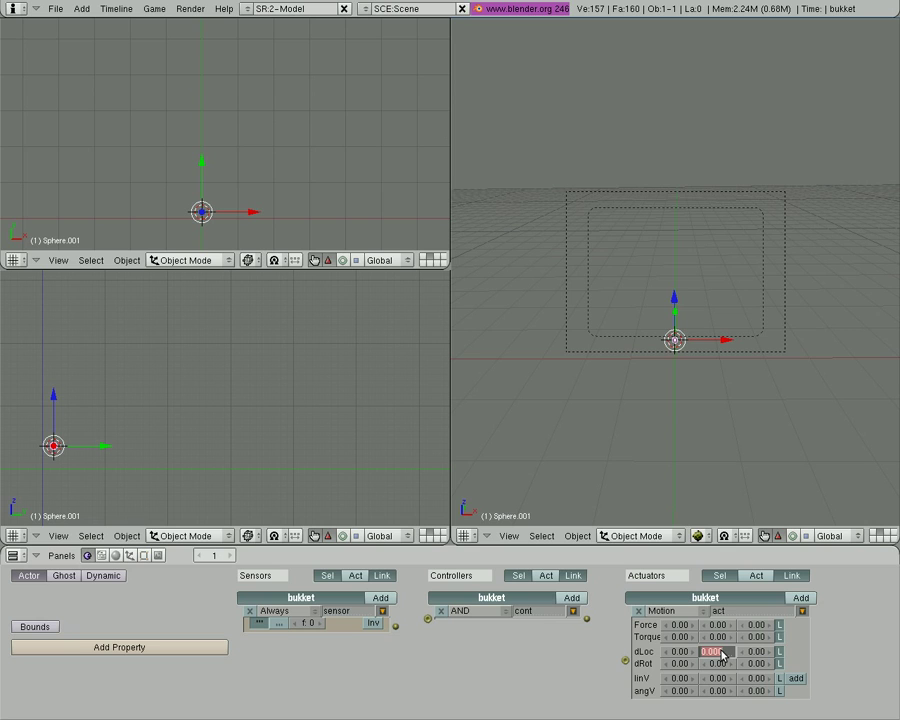
text(0)
key(Return)
Link the sensor, controller and actuator, then start the game
drag(395, 626, 431, 626)
drag(587, 619, 625, 660)
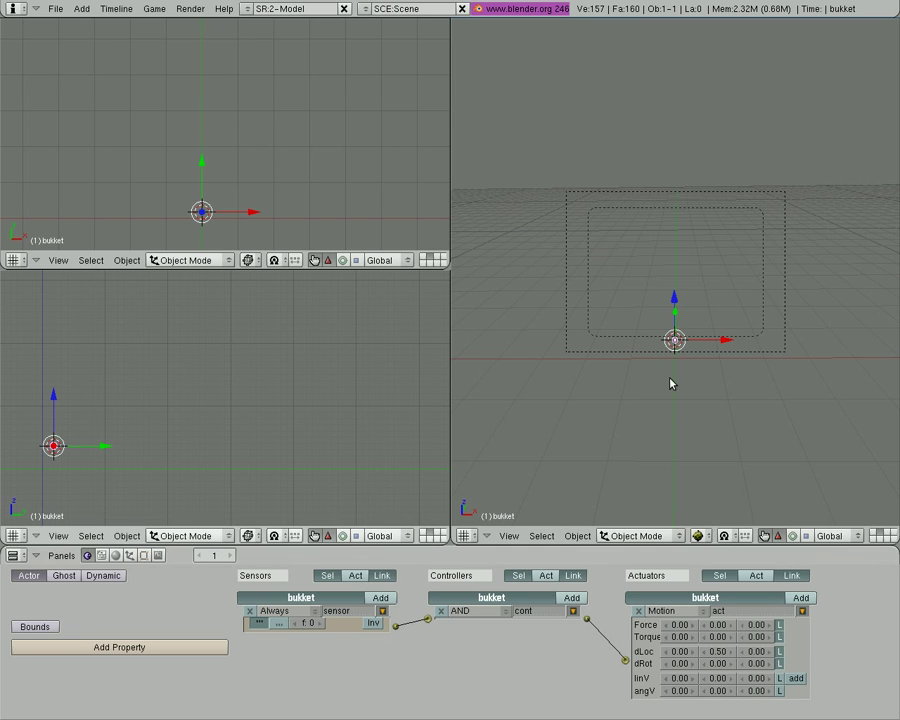
key(p)
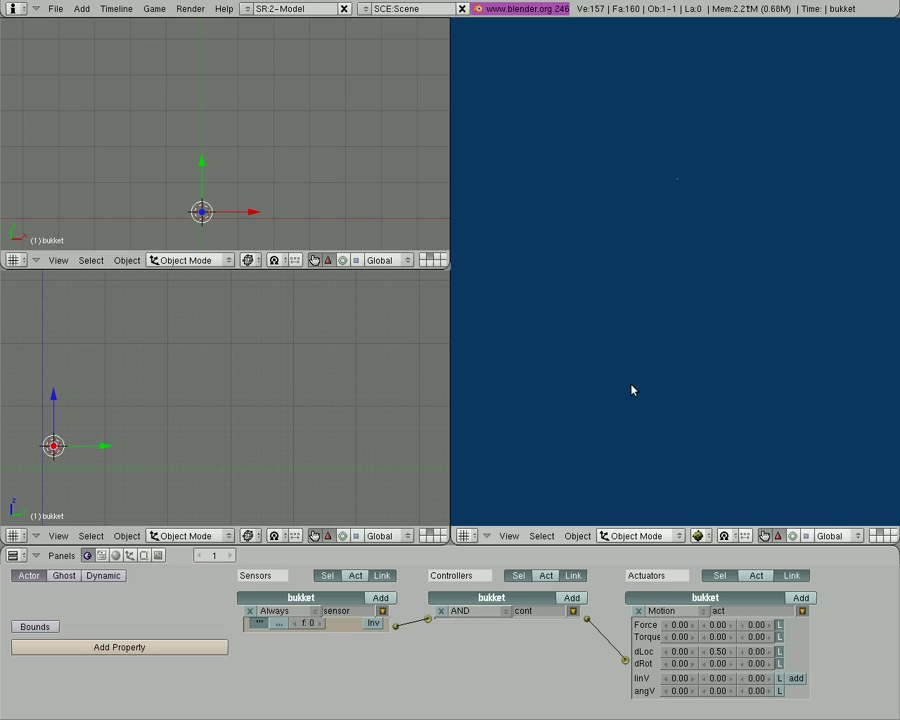
Give the muzzle empty a Mouse sensor with frequency 5, a controller and an actuator
key(Escape)
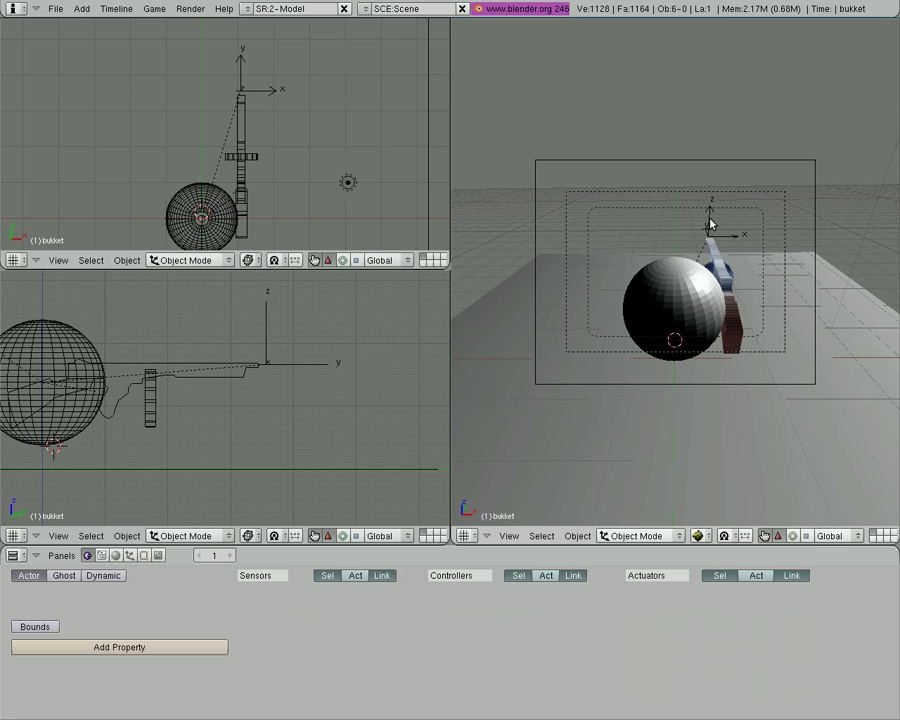
right_click(709, 229)
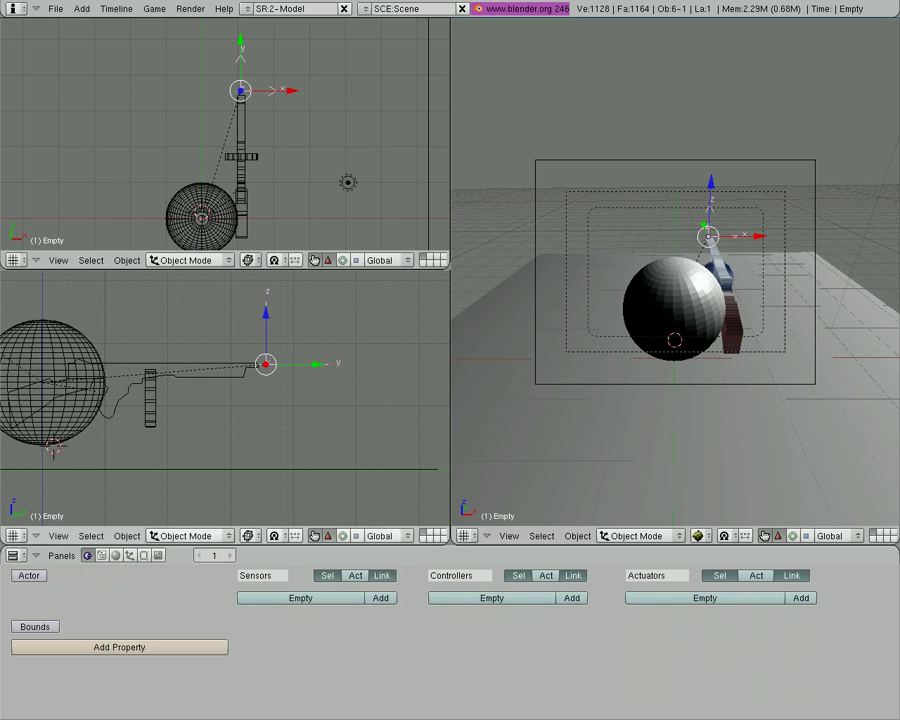
click(380, 598)
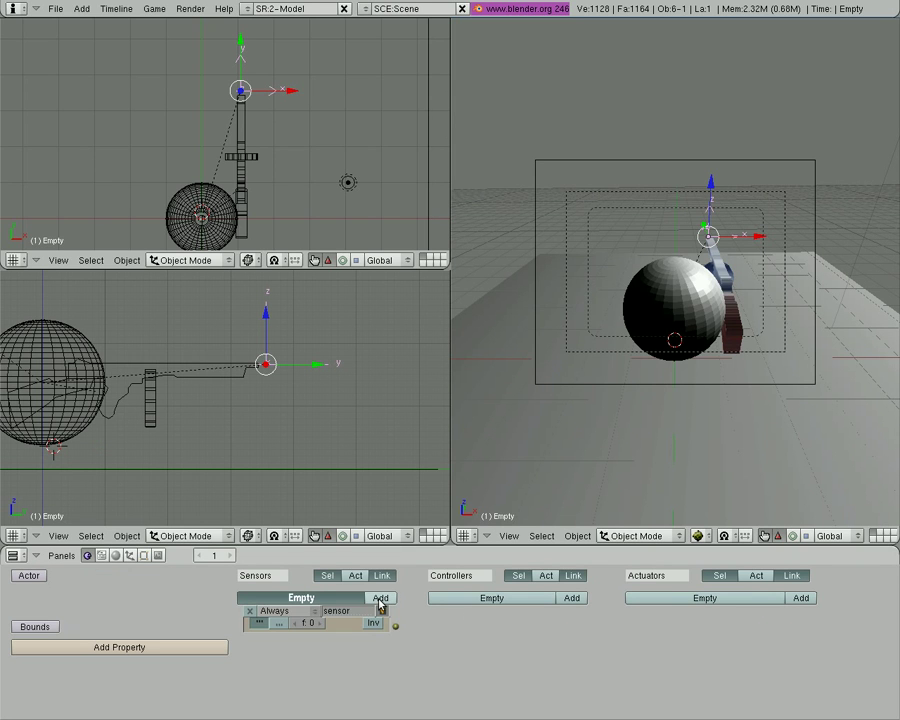
click(572, 598)
click(800, 598)
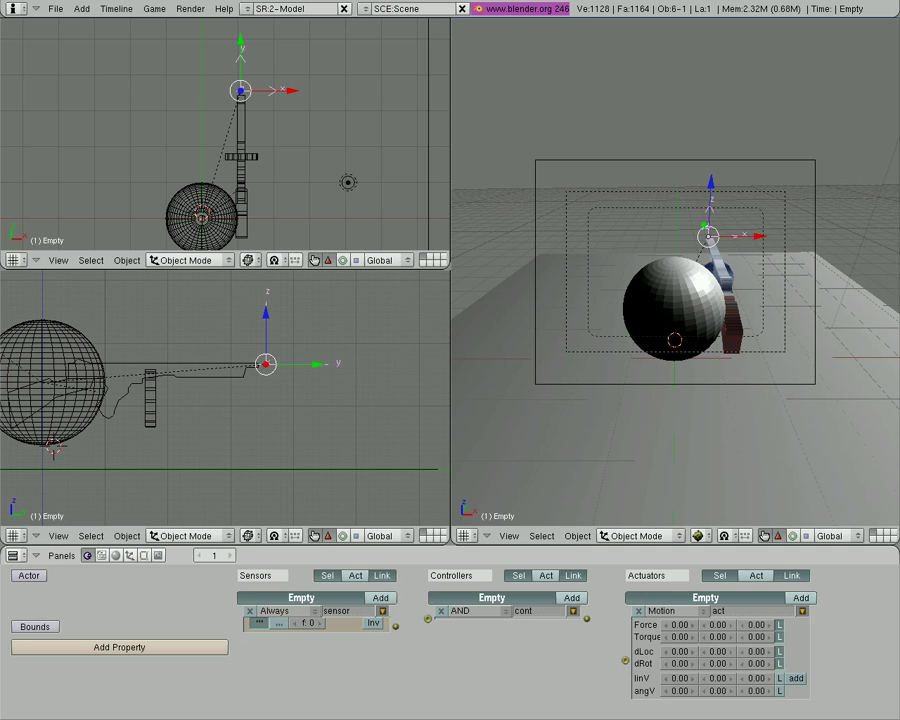
click(300, 612)
click(301, 582)
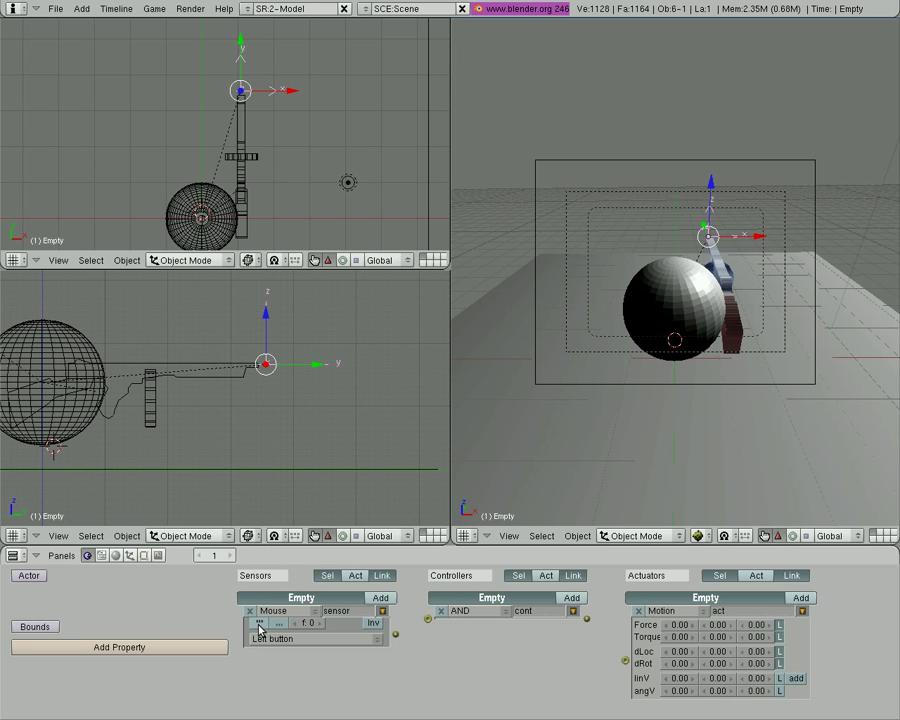
click(310, 624)
text(5)
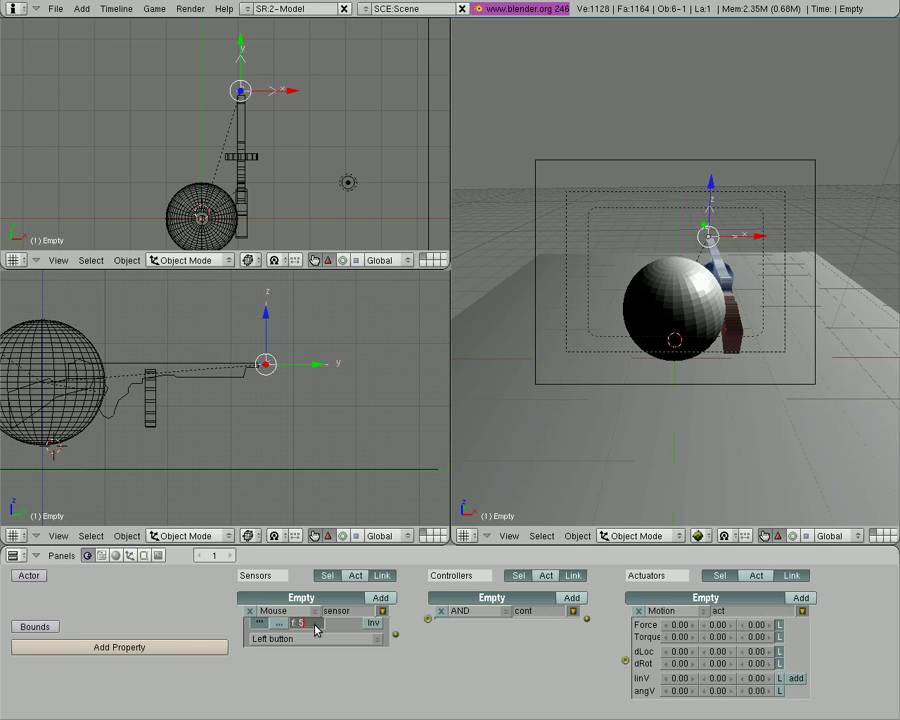
key(Return)
Link the logic bricks and set the actuator to Add Object 'bullet'
drag(395, 633, 427, 619)
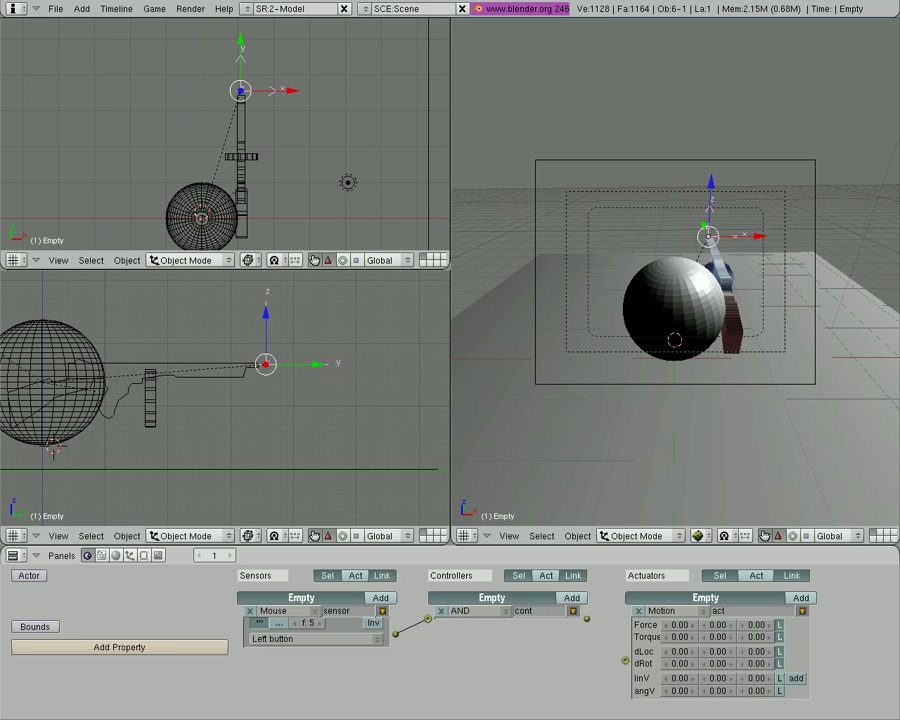
drag(586, 619, 615, 659)
click(682, 612)
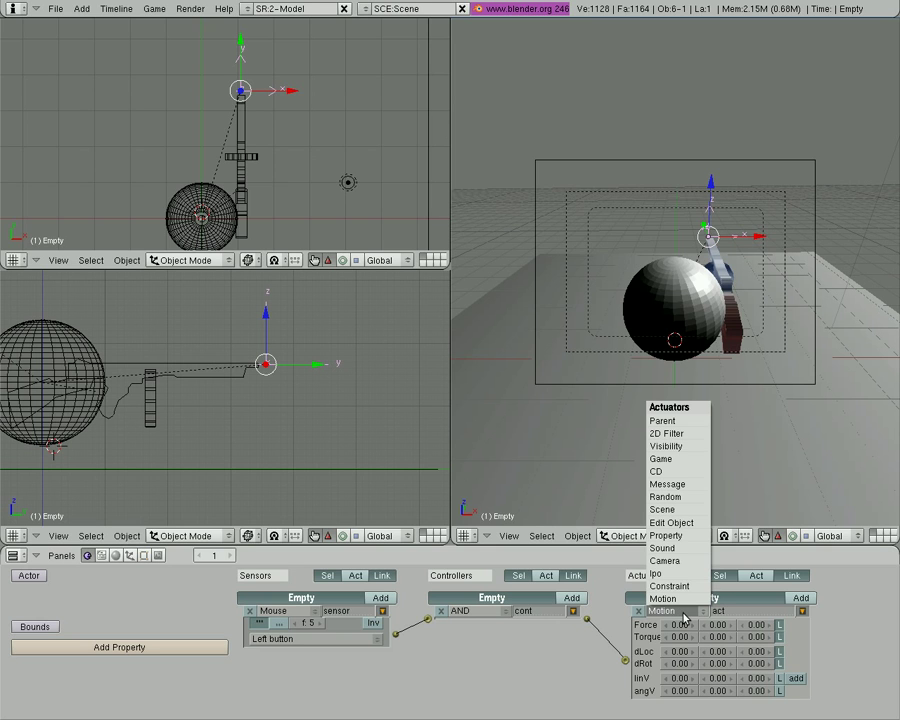
click(676, 524)
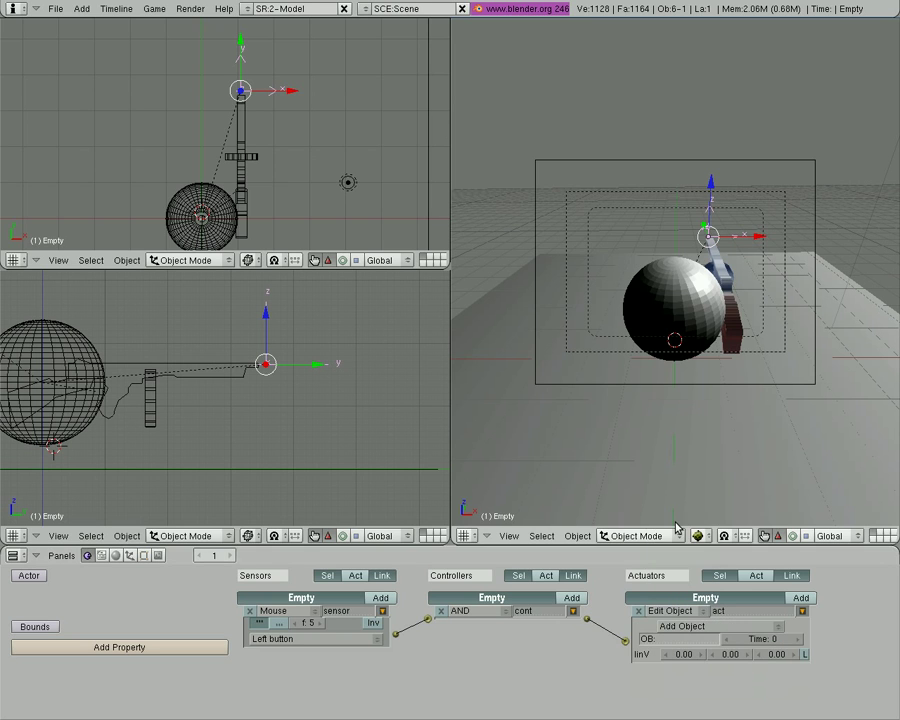
click(681, 643)
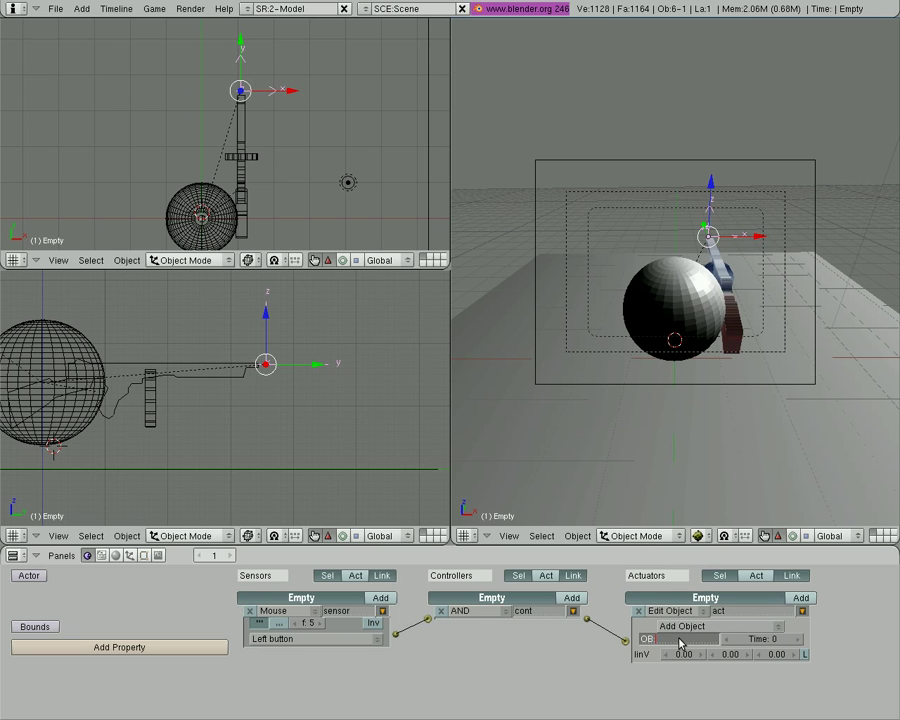
text(bu)
text(llet)
Clear the actuator's object field, then rename the sphere on layer 2 from 'bukket' to 'bullet'
key(BackSpace)
key(BackSpace)
key(BackSpace)
text(bullet)
key(Return)
key(F2)
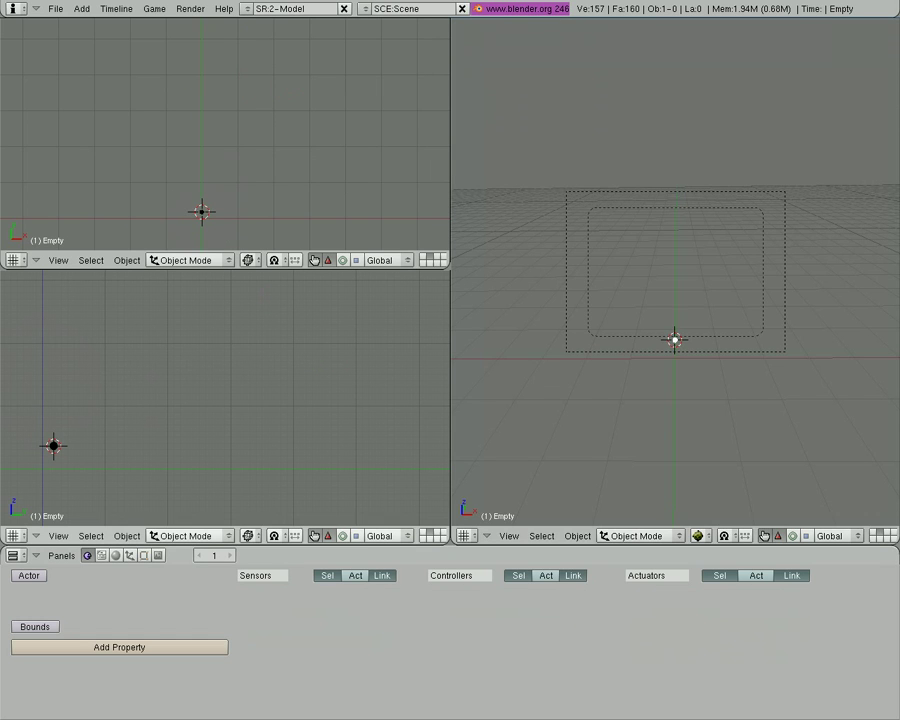
right_click(676, 342)
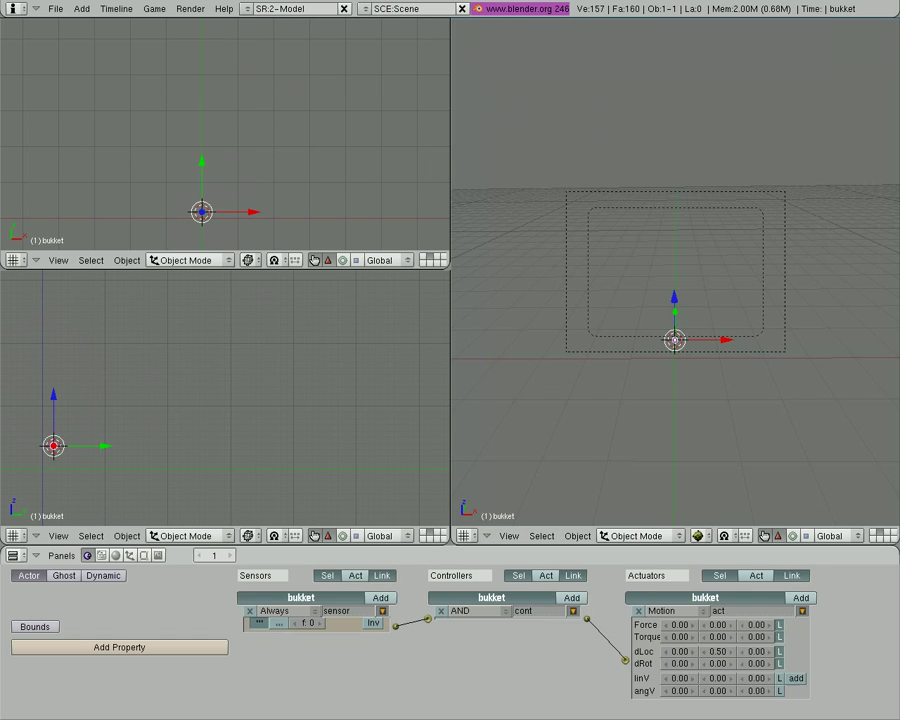
click(143, 555)
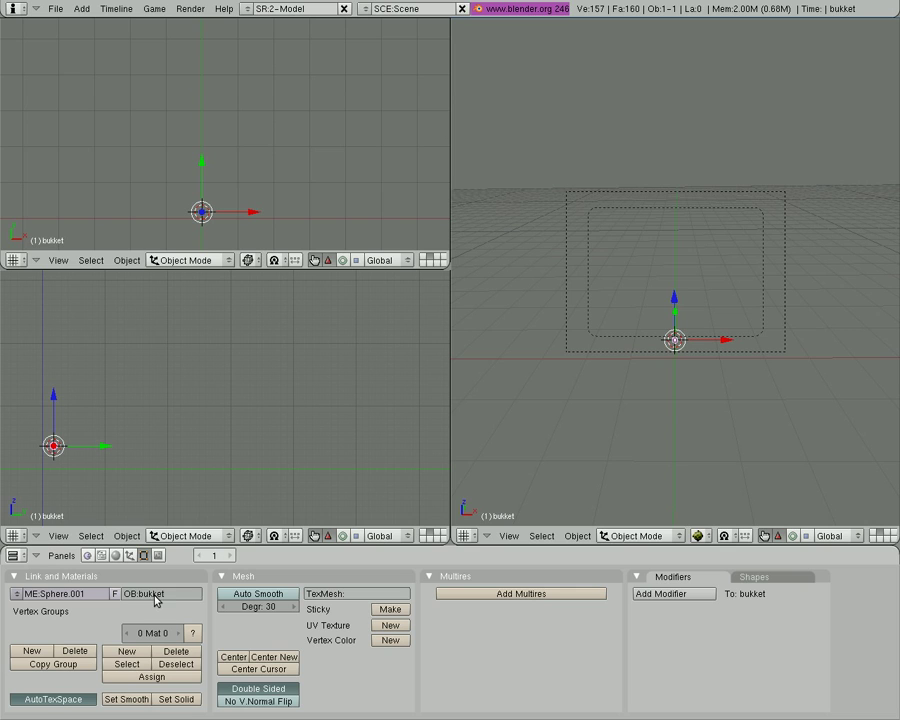
click(154, 594)
key(Delete)
key(Delete)
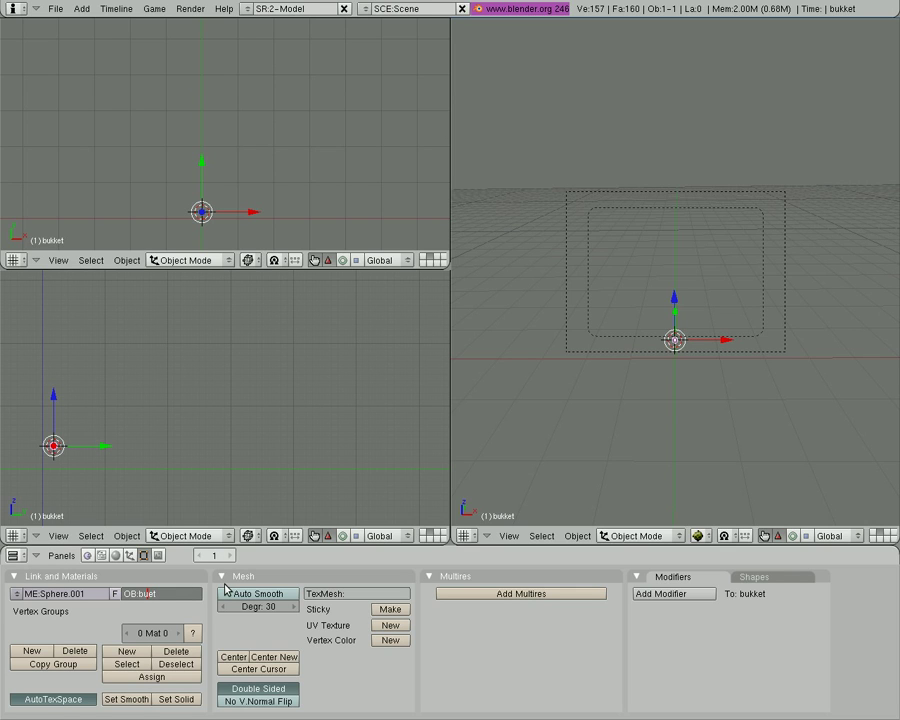
text(ll)
key(Return)
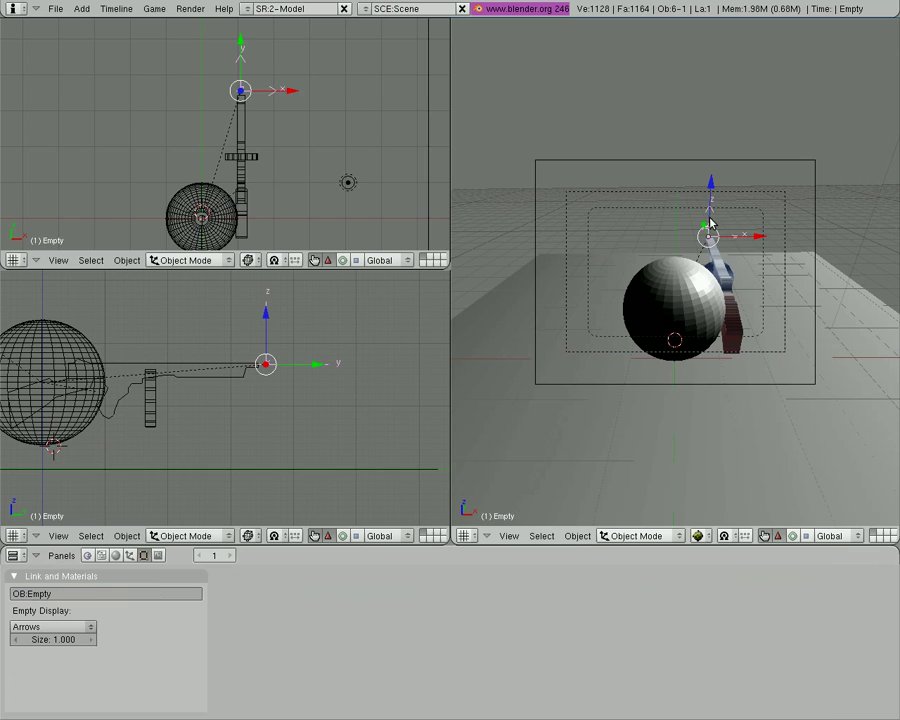
Set the Add Object actuator's OB to 'bullet' and Time to 120
click(95, 555)
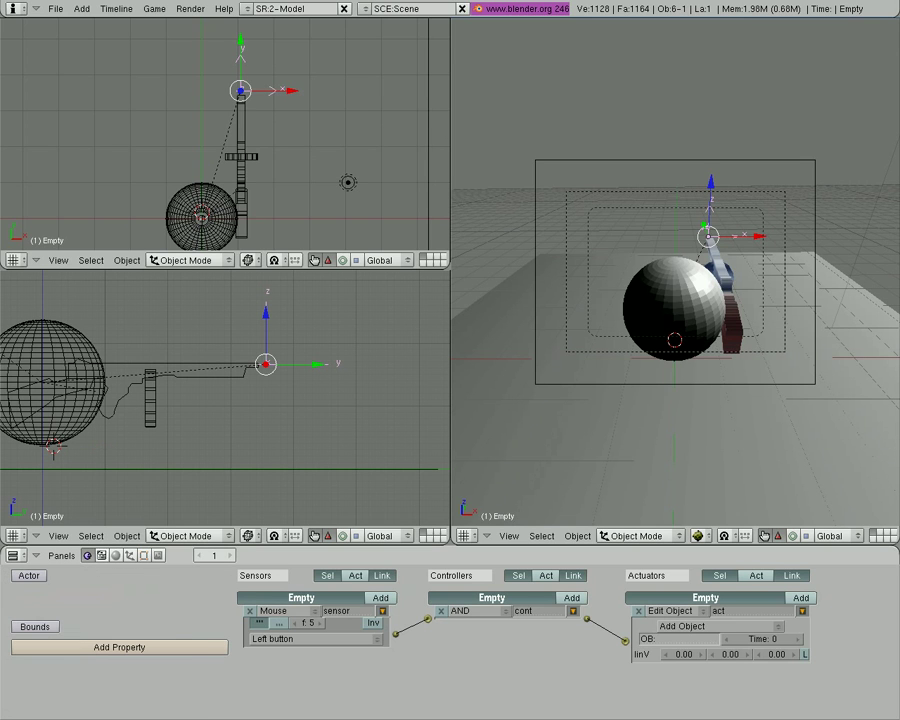
click(678, 643)
text(bulle)
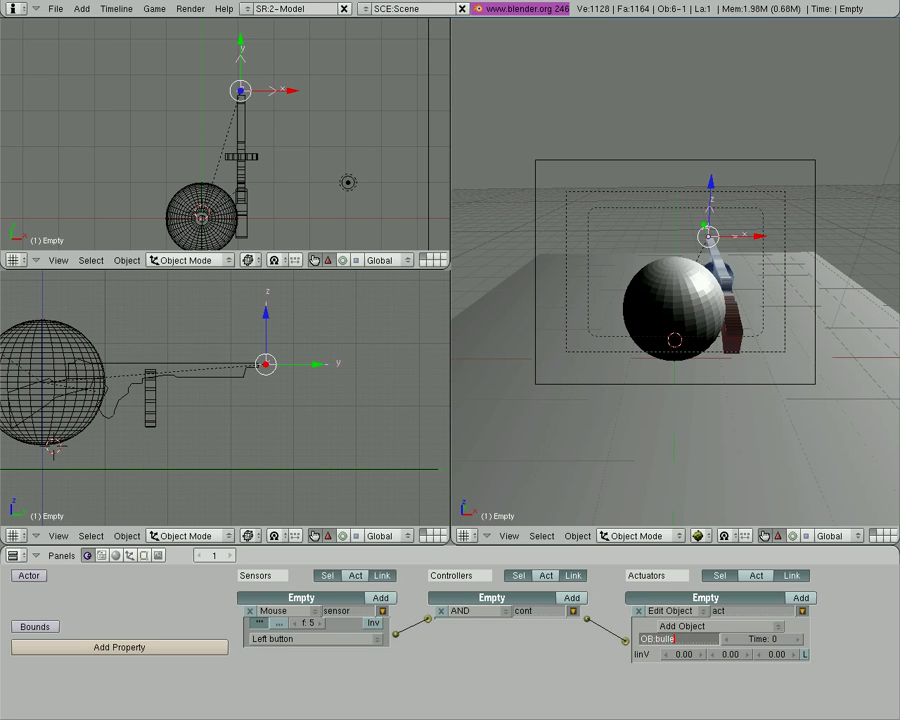
text(t)
key(Return)
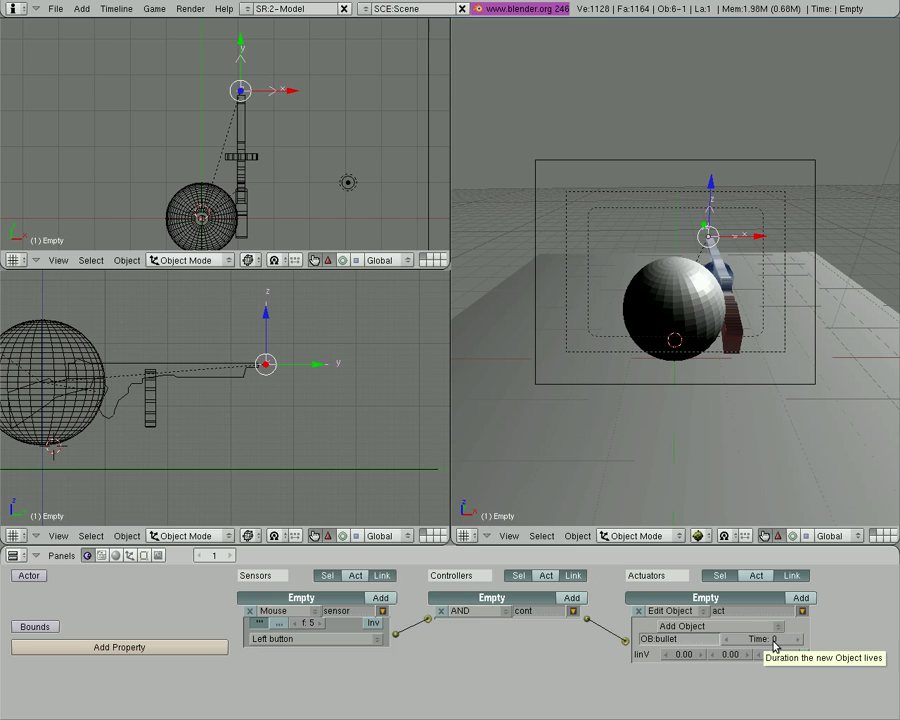
click(775, 640)
text(120)
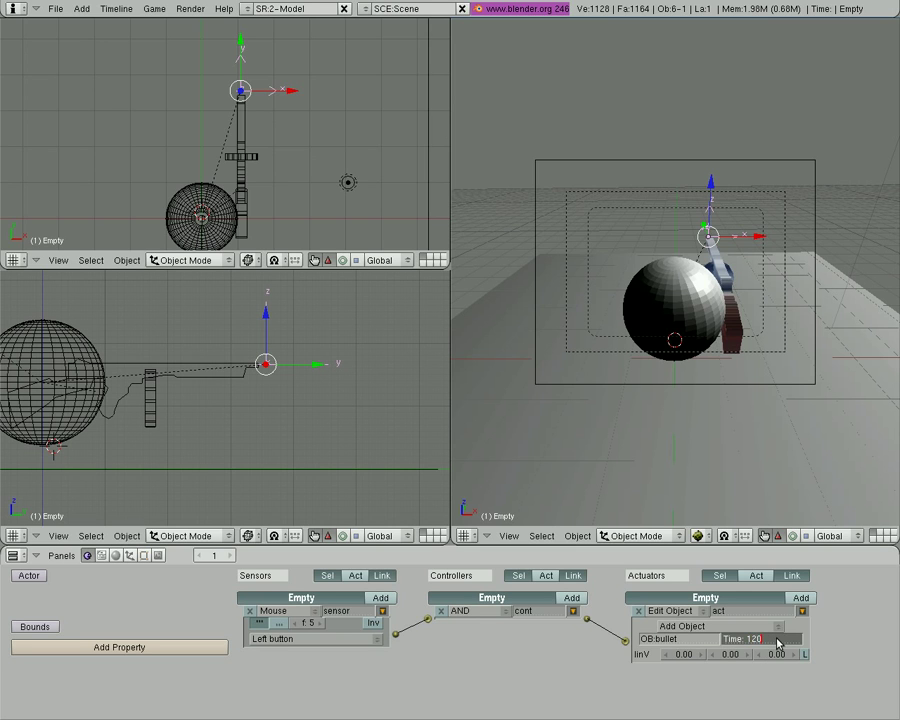
key(Return)
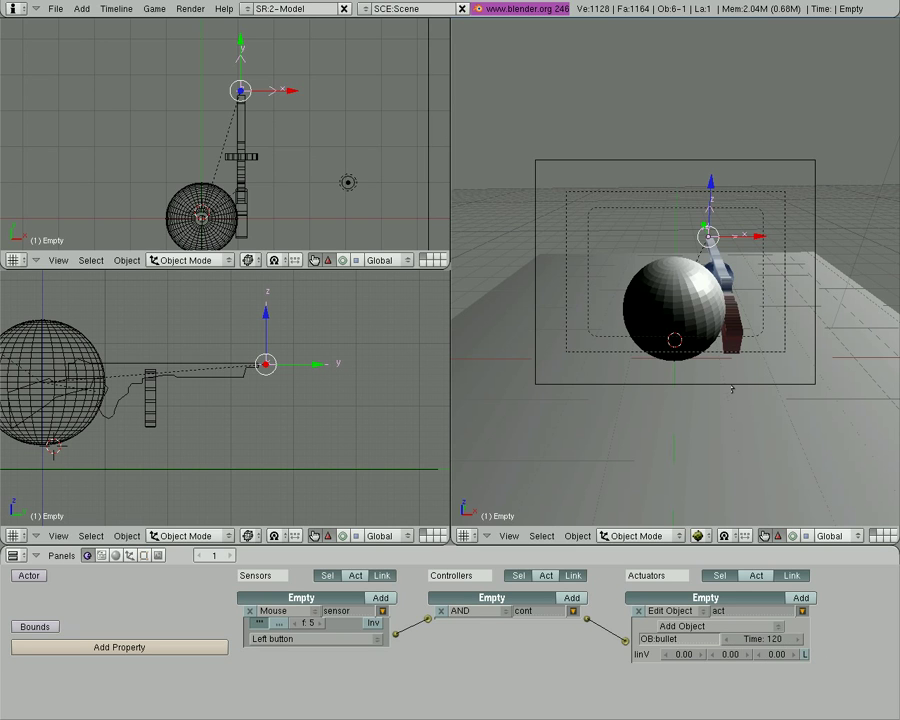
key(p)
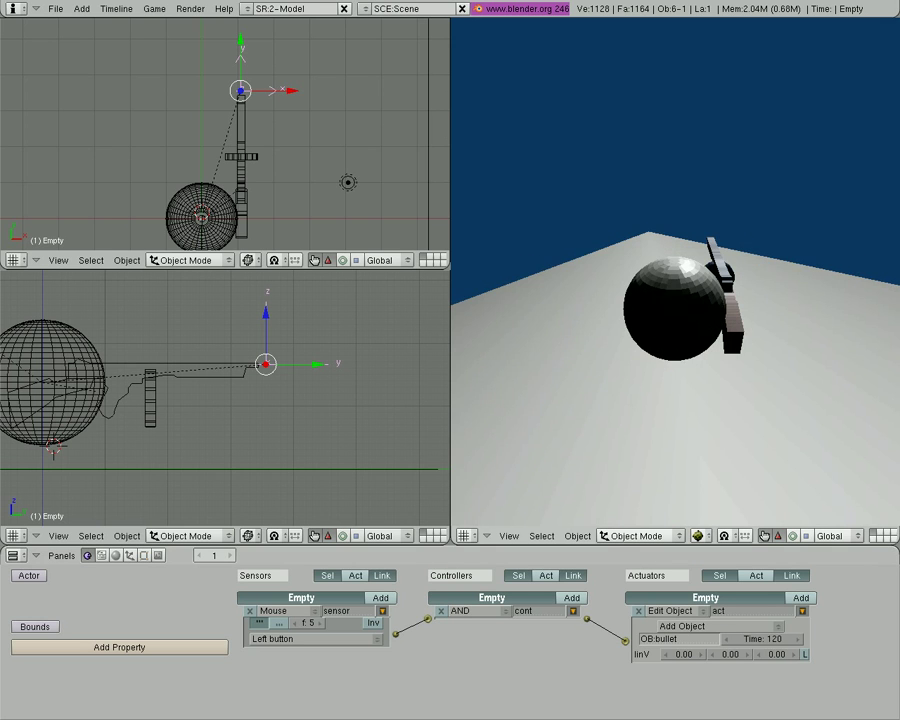
click(675, 280)
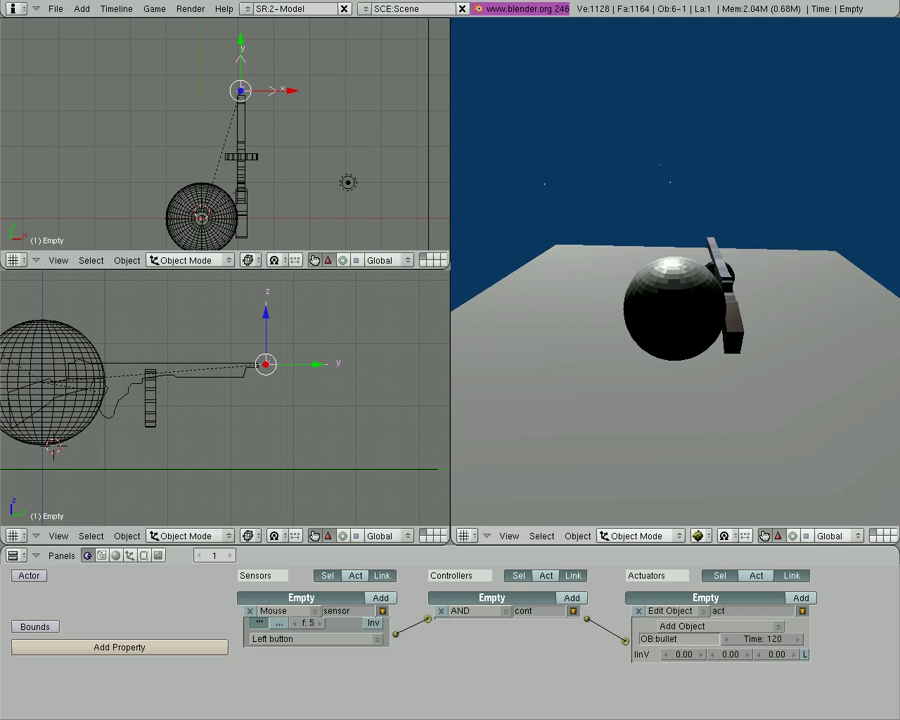
Stop the game, add a cube beside the sphere, and raise it just above the floor
key(Escape)
scroll(233, 195, down, 3)
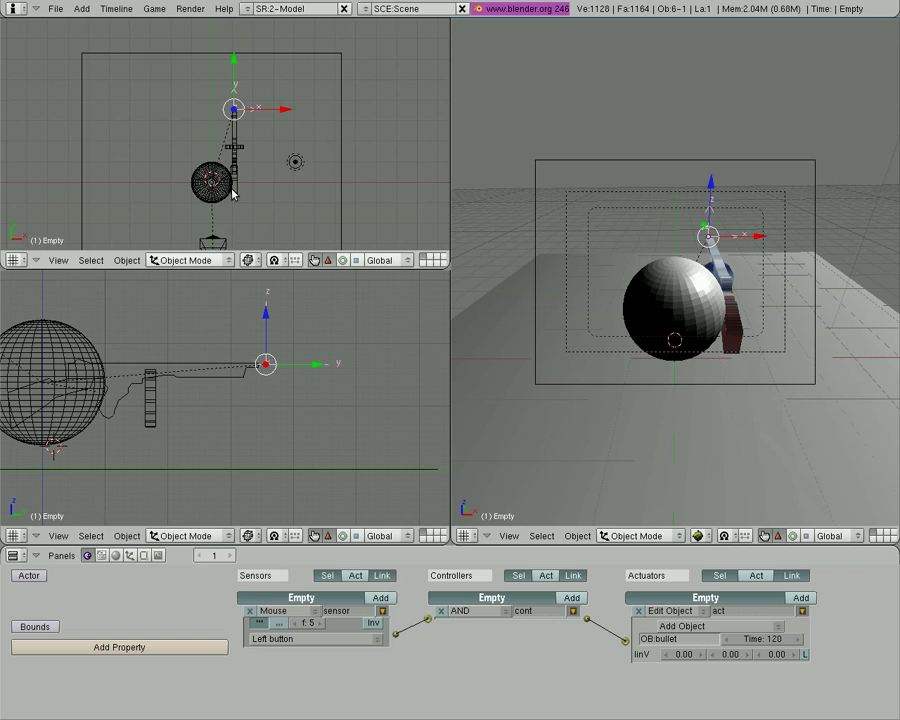
scroll(233, 195, down, 2)
key(space)
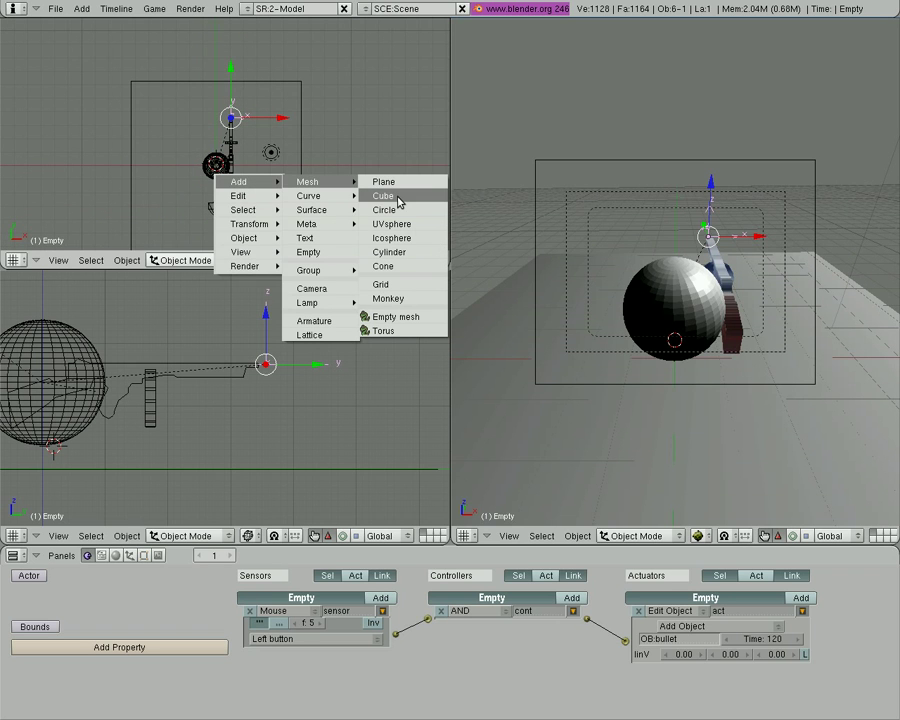
click(398, 202)
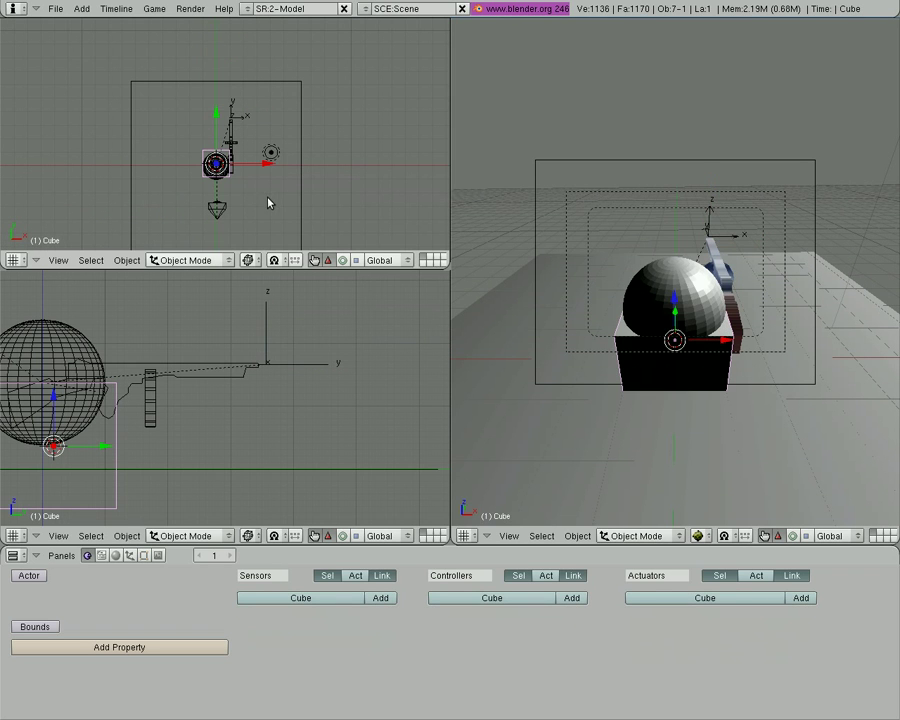
key(g)
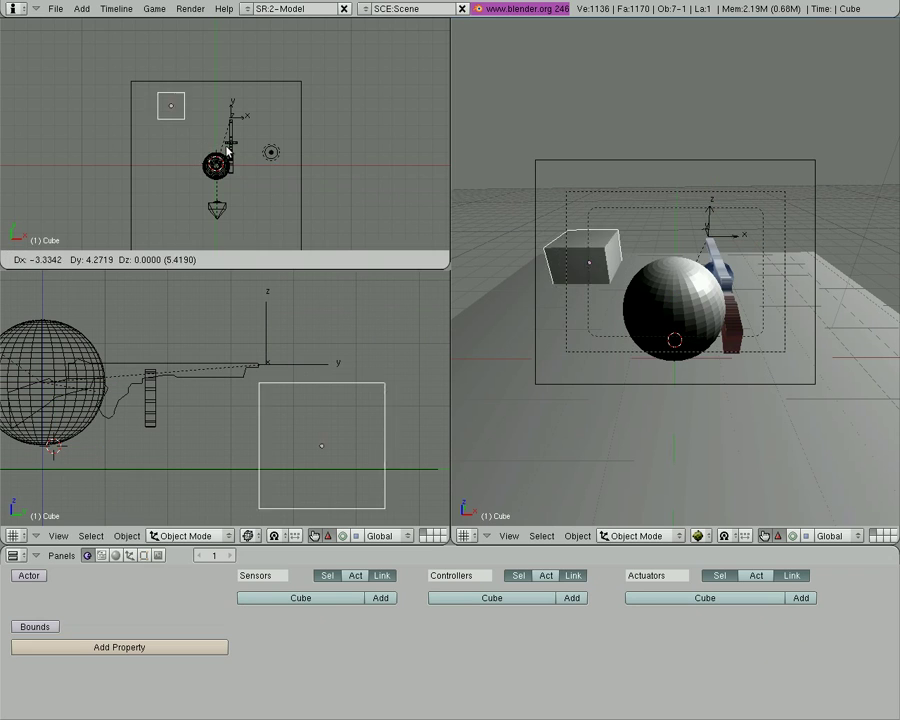
click(211, 147)
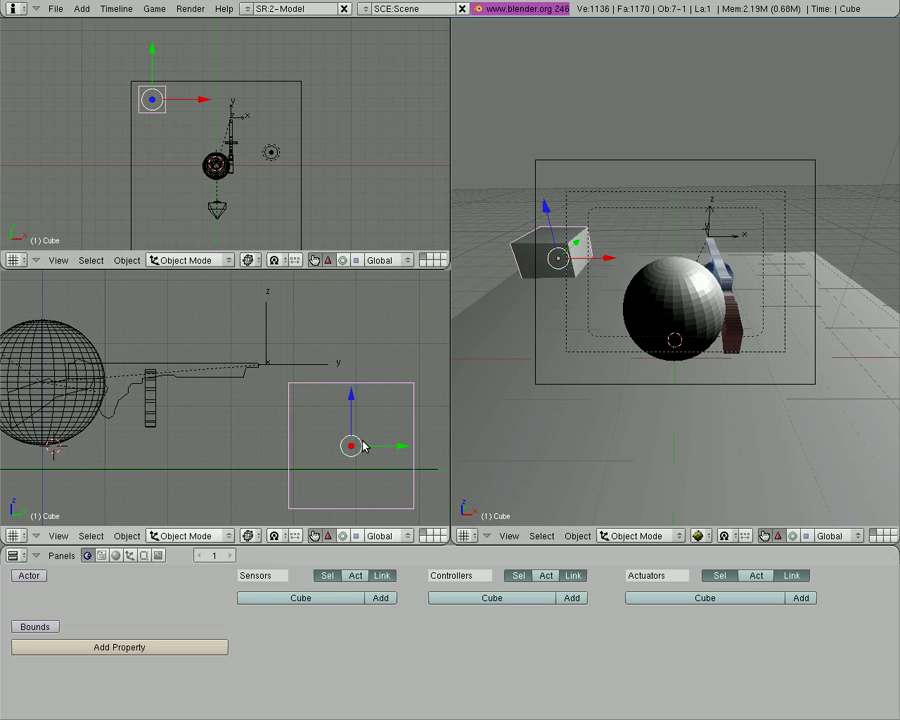
scroll(362, 446, down, 2)
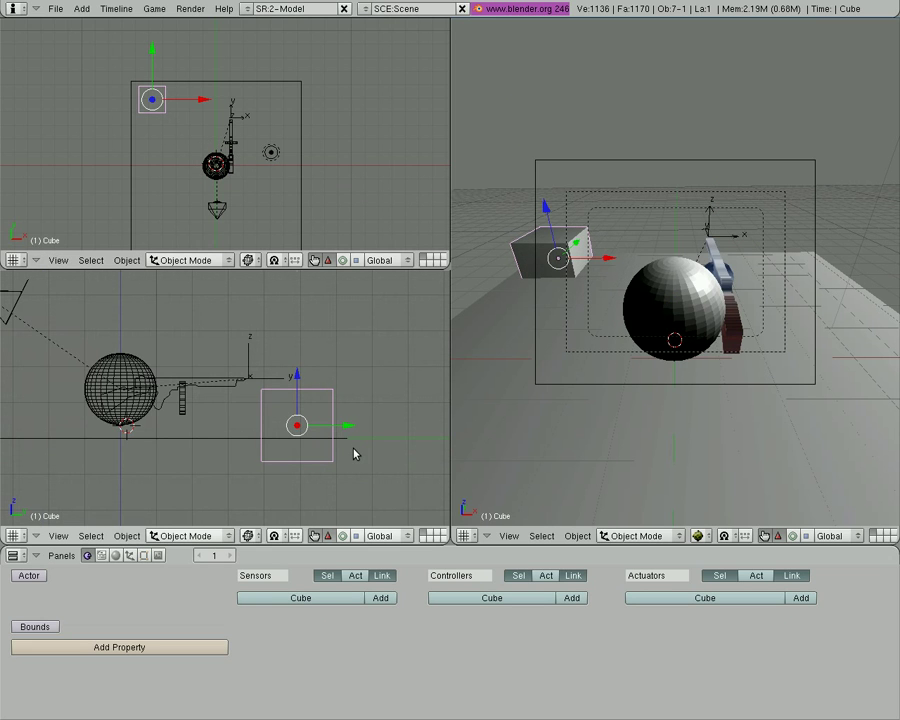
key(g)
key(z)
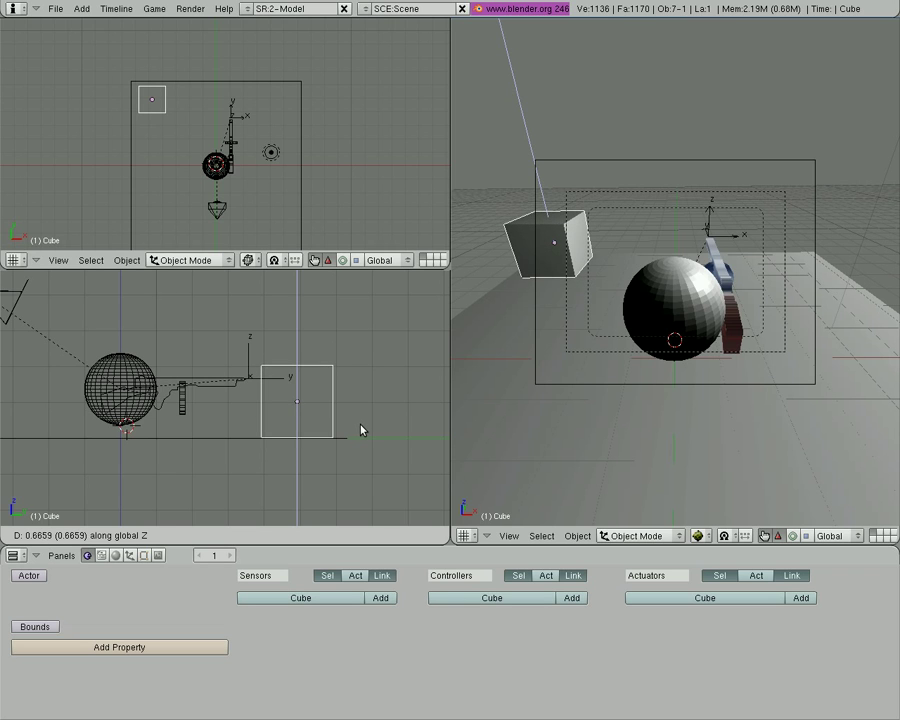
click(361, 428)
Make the cube a dynamic Actor with Box collision bounds
click(30, 576)
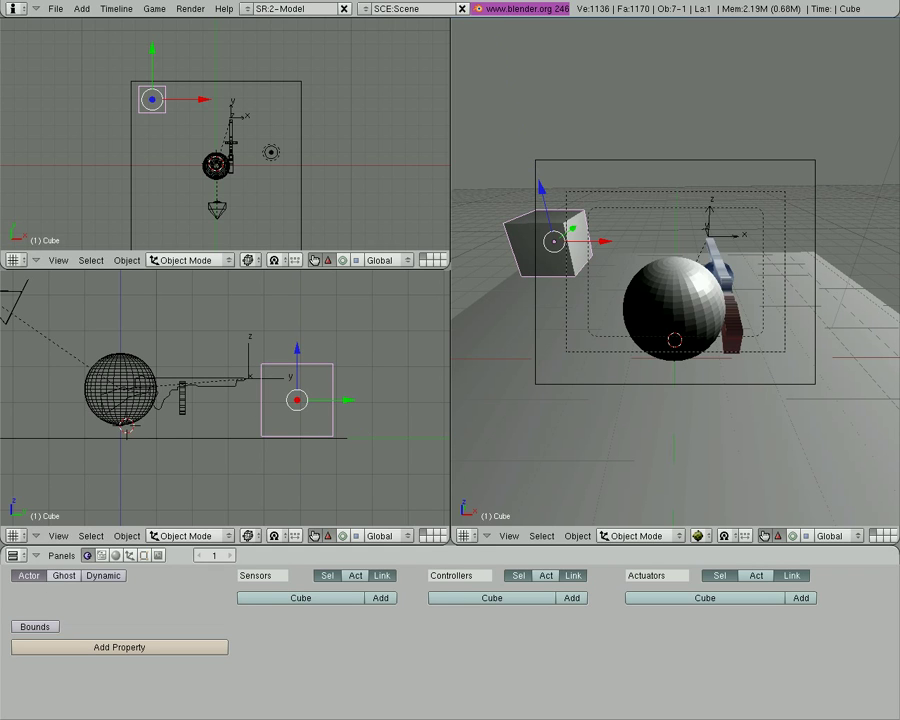
click(103, 576)
click(45, 627)
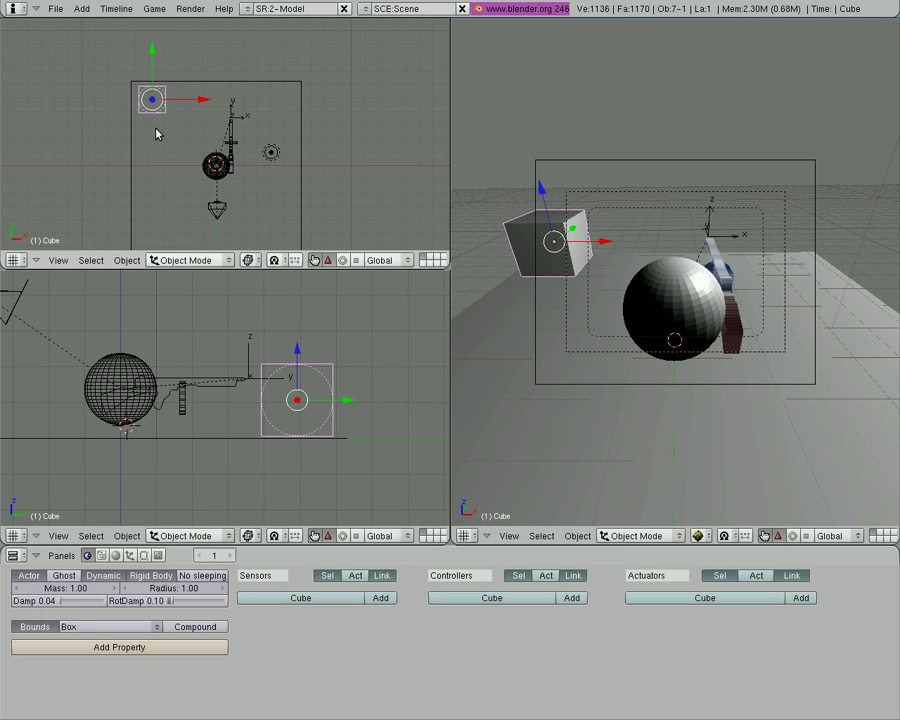
Duplicate the physics cube twice along X into a bottom row of three
key(shift+d)
key(x)
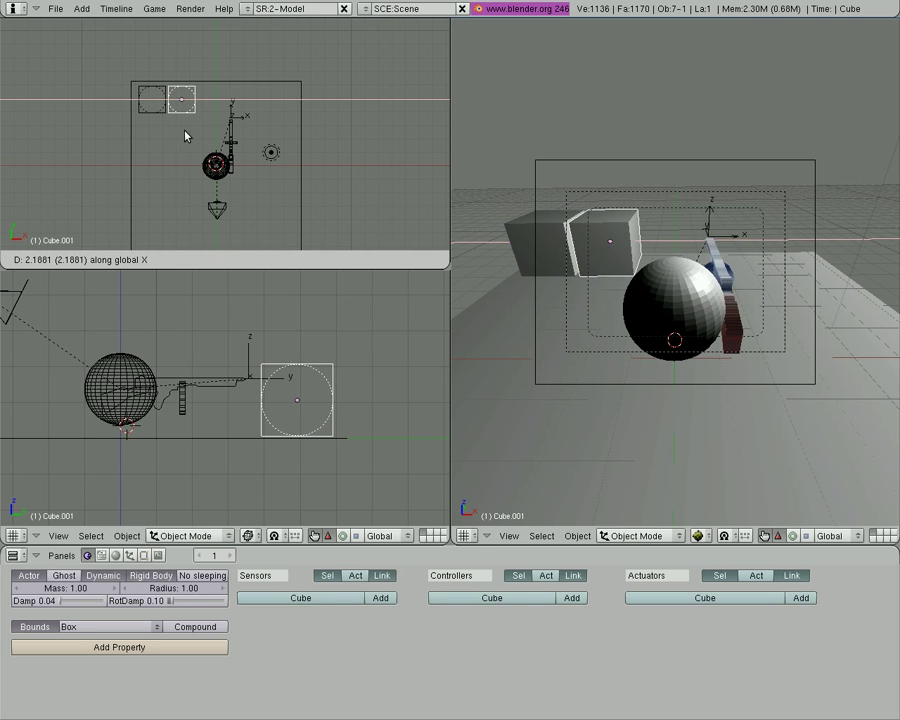
click(185, 136)
key(shift+d)
key(x)
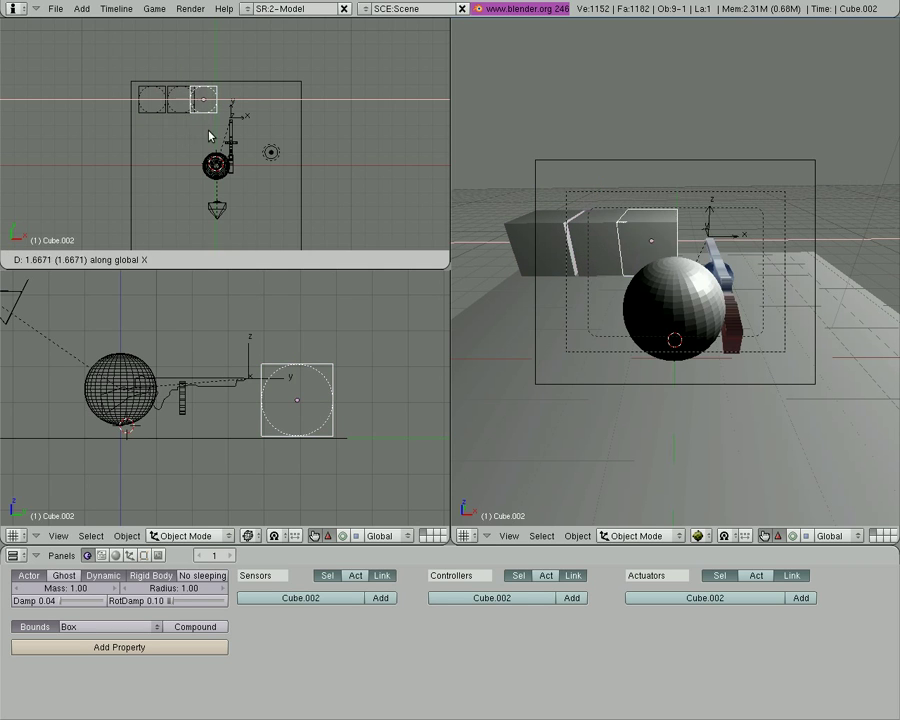
click(214, 137)
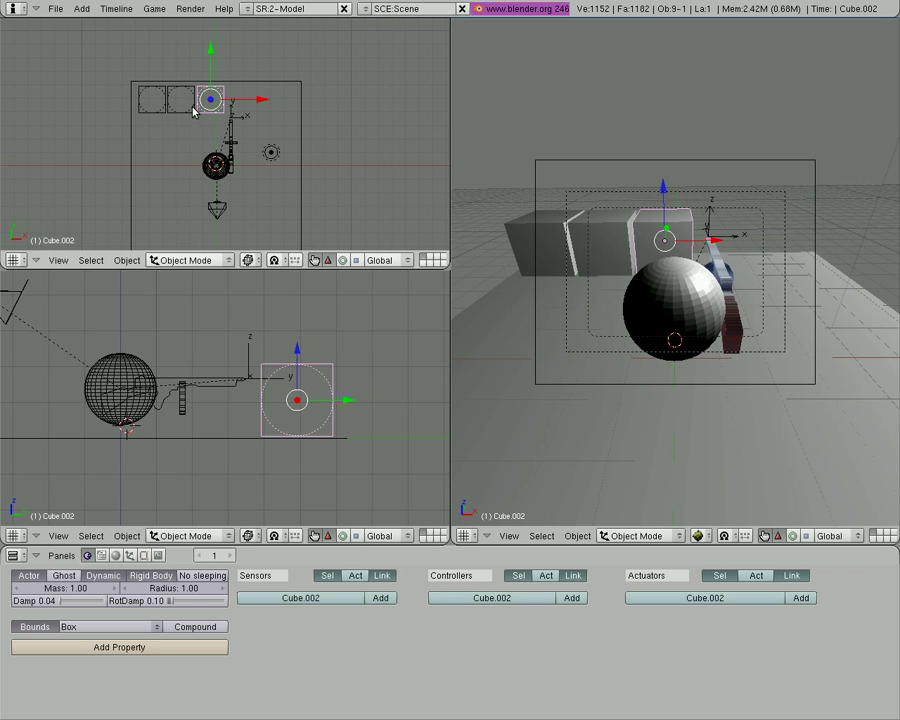
Duplicate two bottom cubes into a second row centred on the bottom row
shift+right_click(190, 108)
shift+right_click(320, 432)
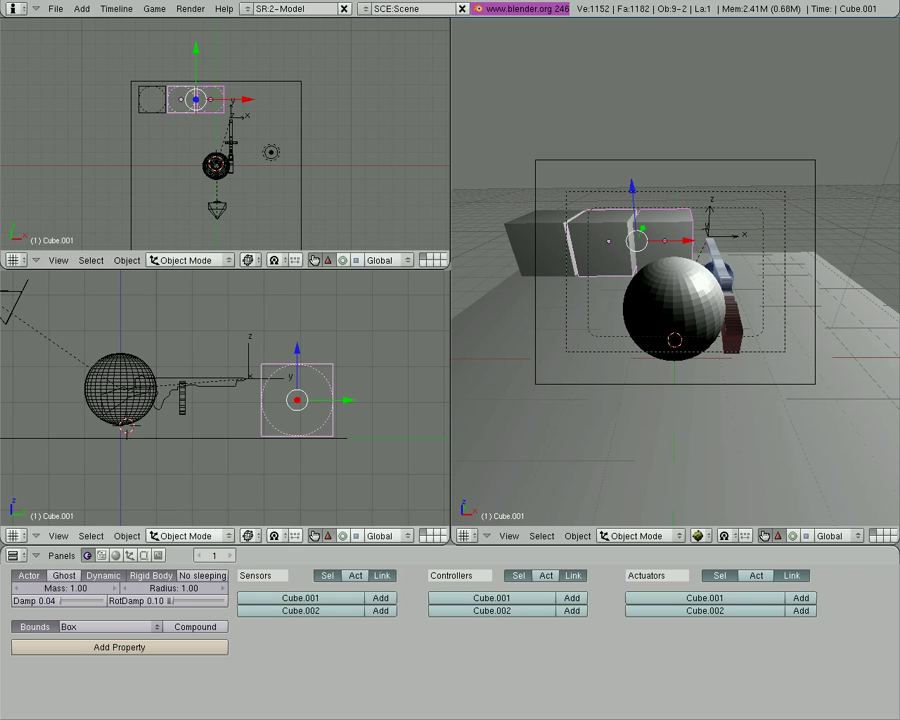
key(shift+d)
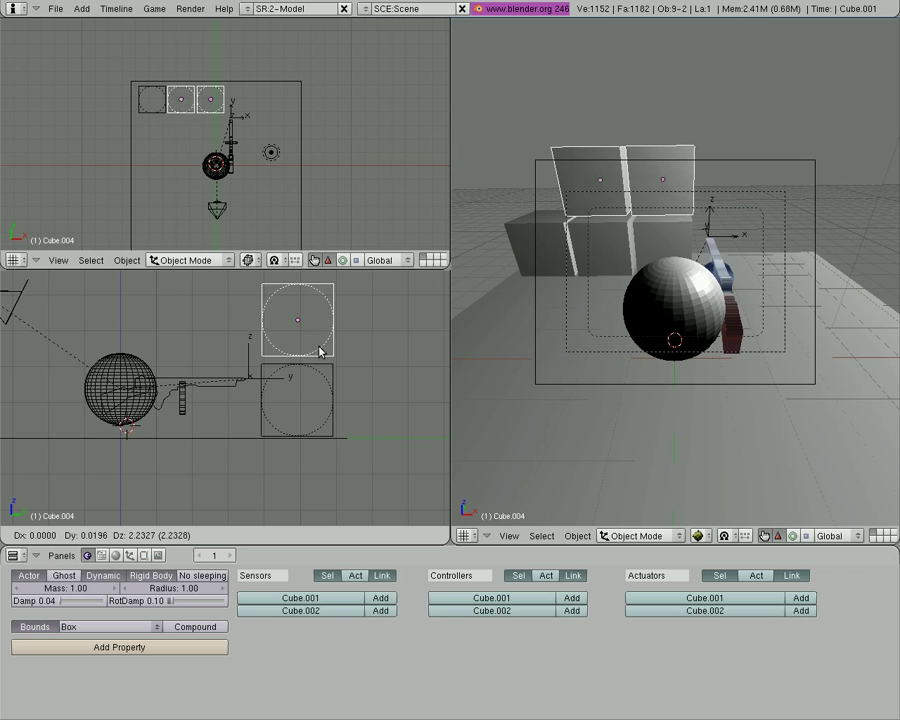
click(318, 354)
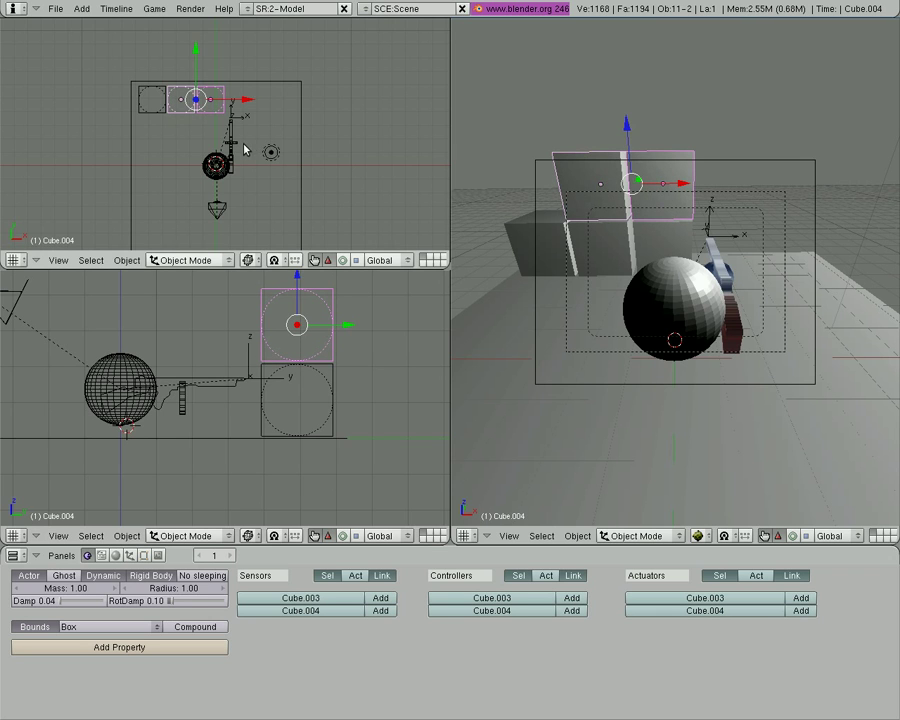
key(g)
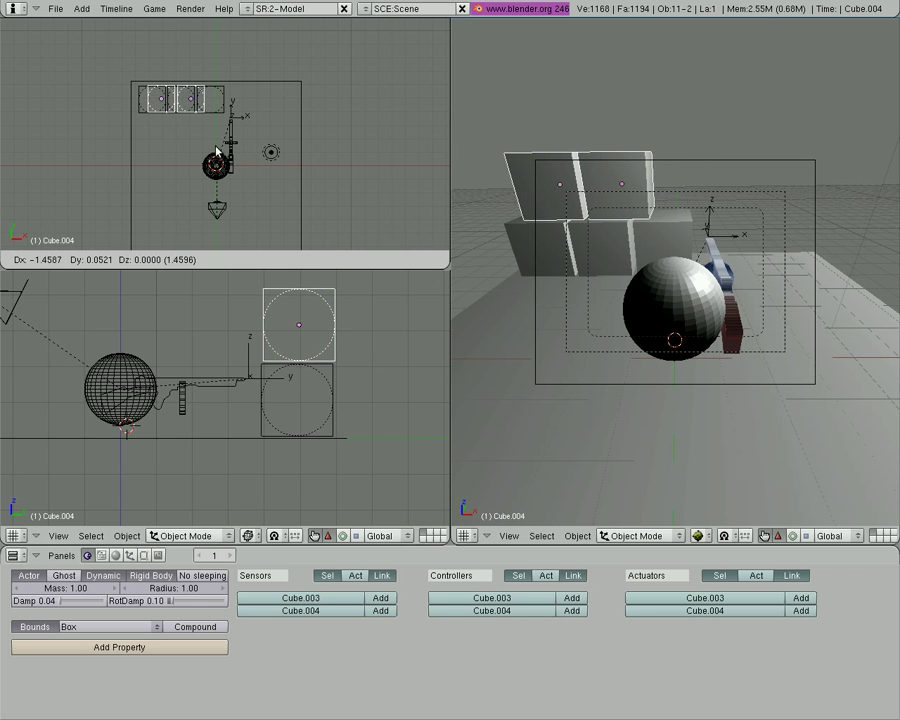
click(219, 152)
Copy the middle bottom cube and raise it to form the pyramid's peak
right_click(193, 107)
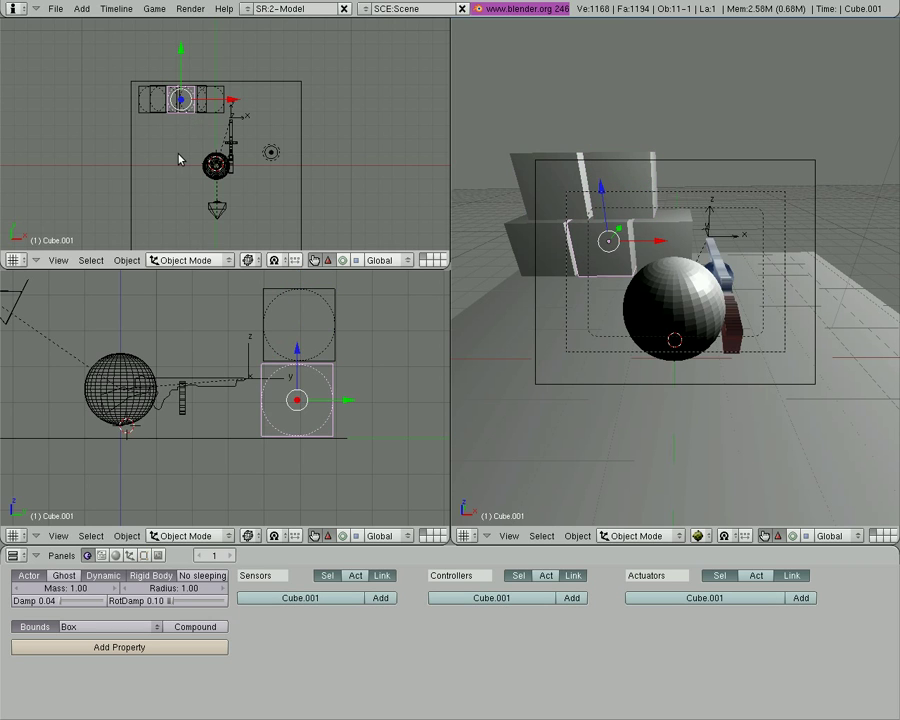
key(shift+d)
key(z)
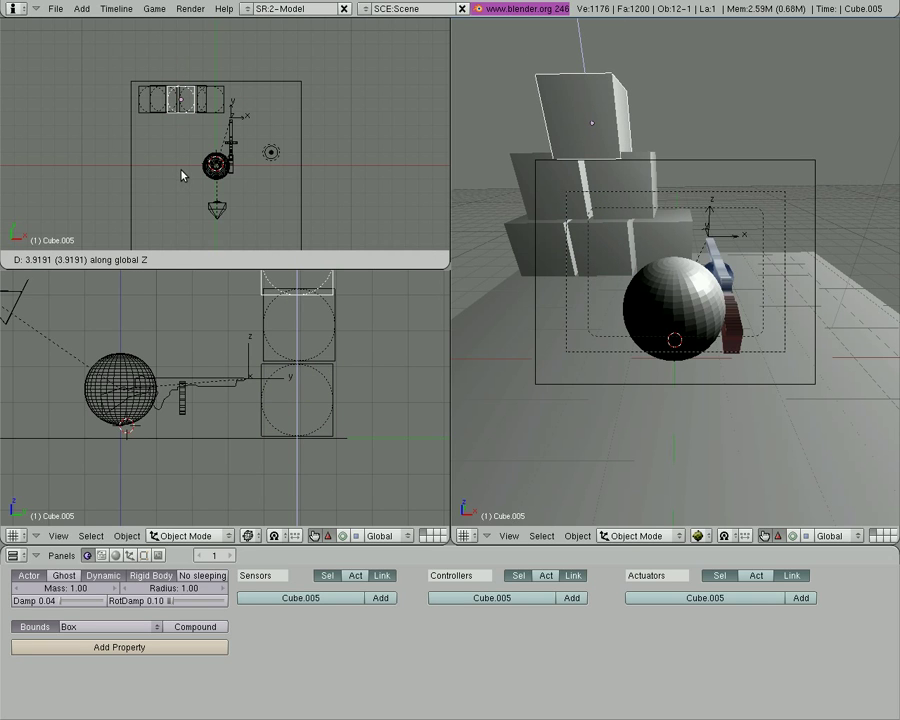
click(182, 176)
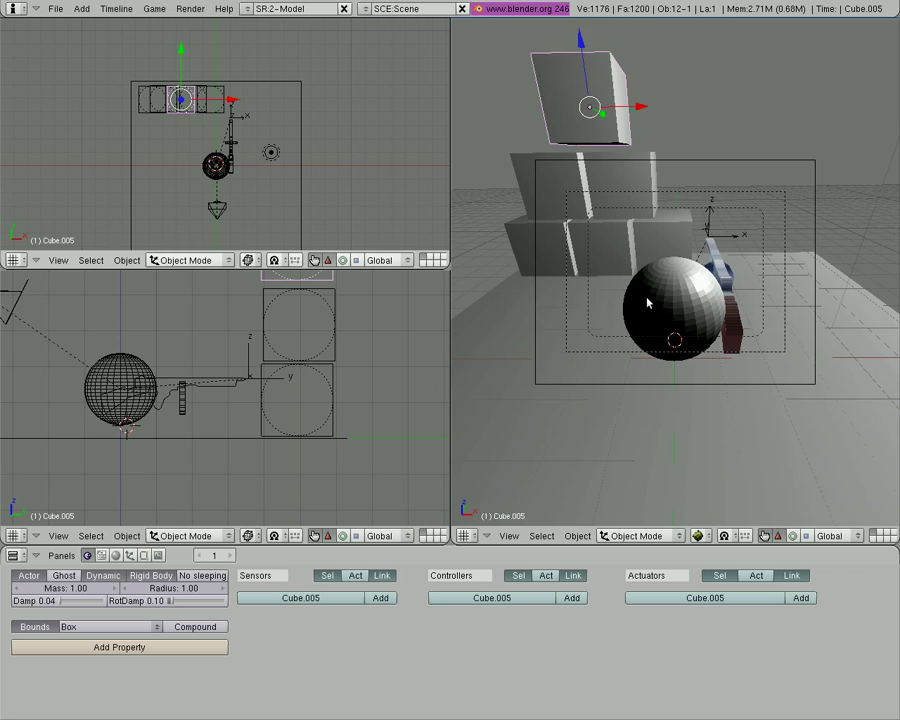
Run the game with P to test the cube pyramid
key(p)
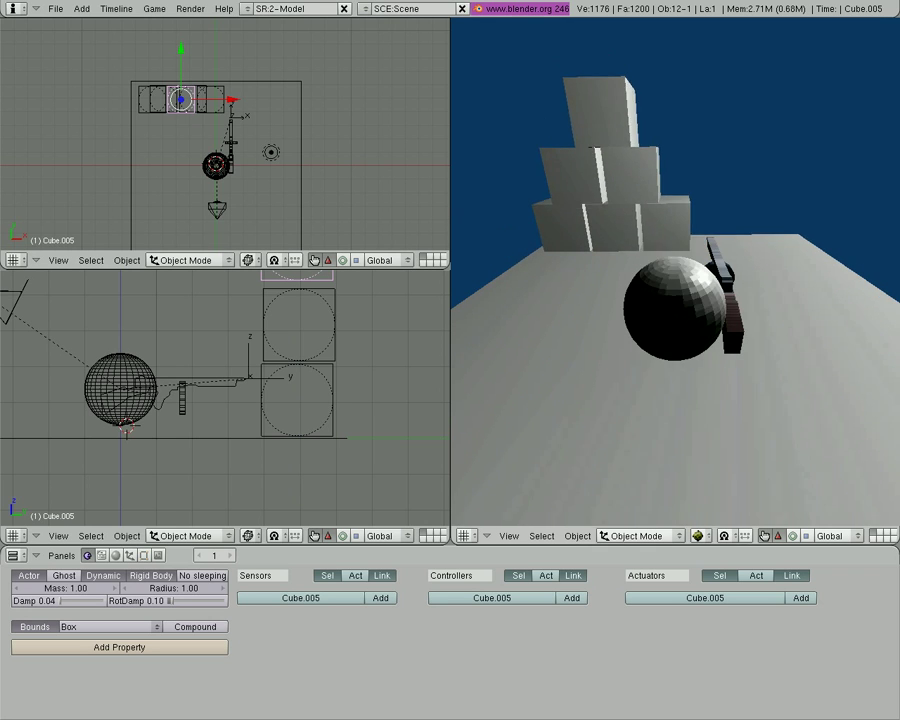